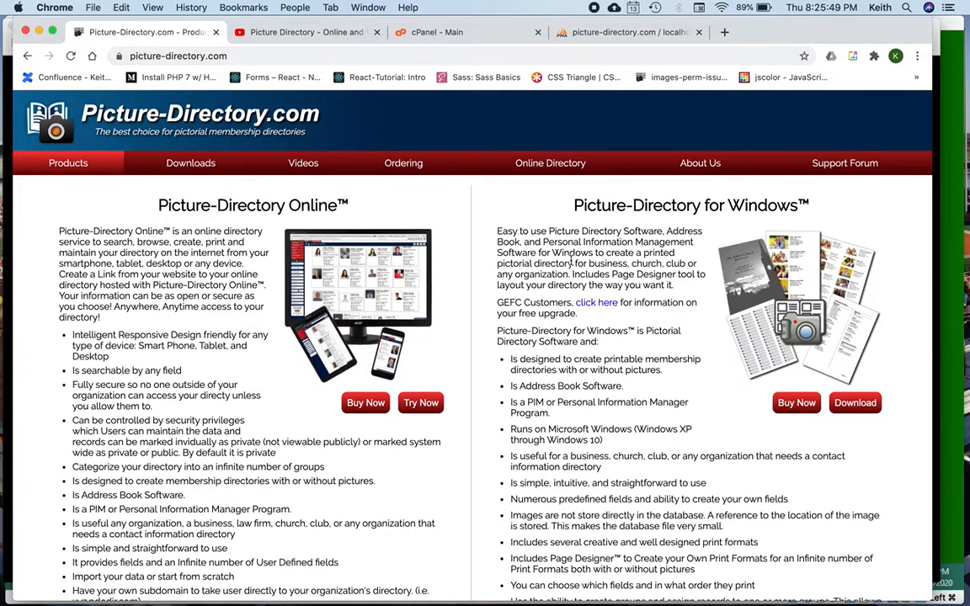
Step: Look over the Picture-Directory Online and Picture-Directory for Windows descriptions on the products page
scroll(623, 278, "up", 1)
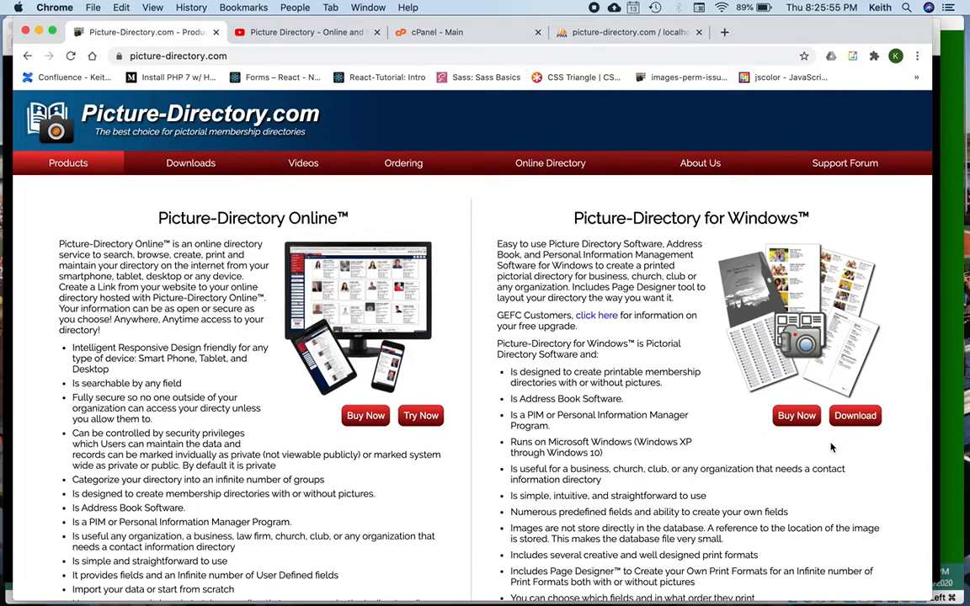
scroll(686, 445, "down", 3)
scroll(685, 445, "down", 5)
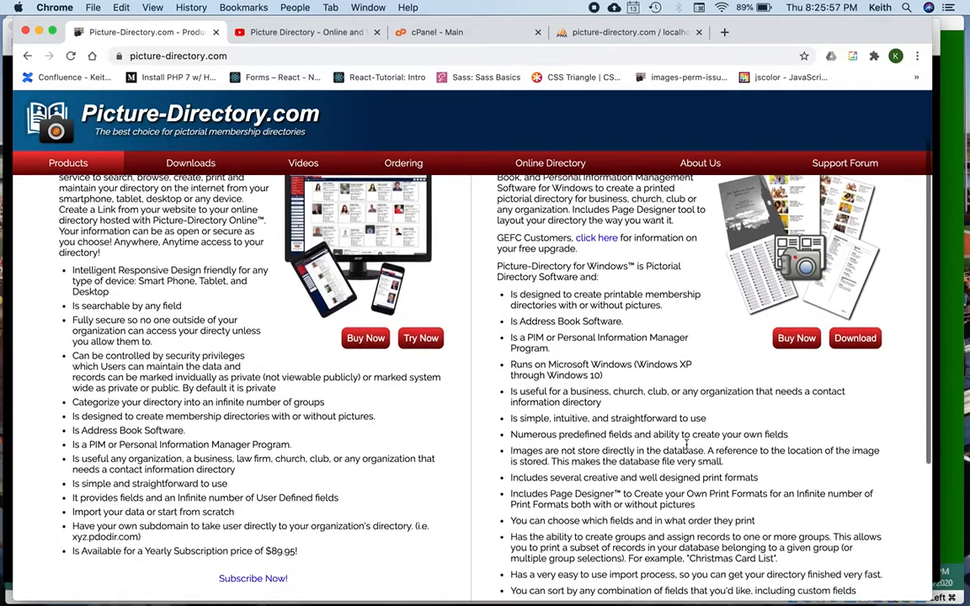
scroll(686, 439, "up", 6)
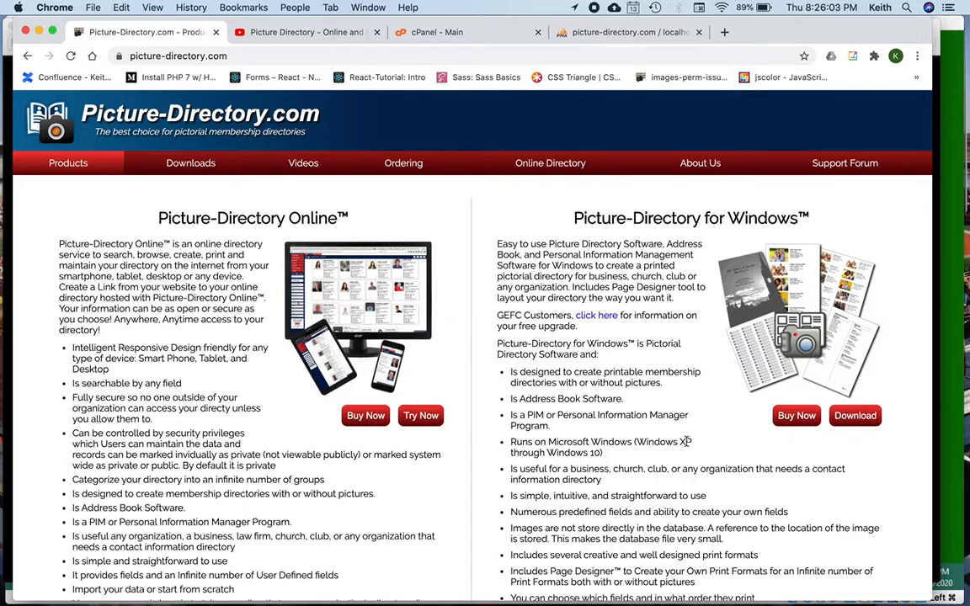
scroll(686, 439, "down", 1)
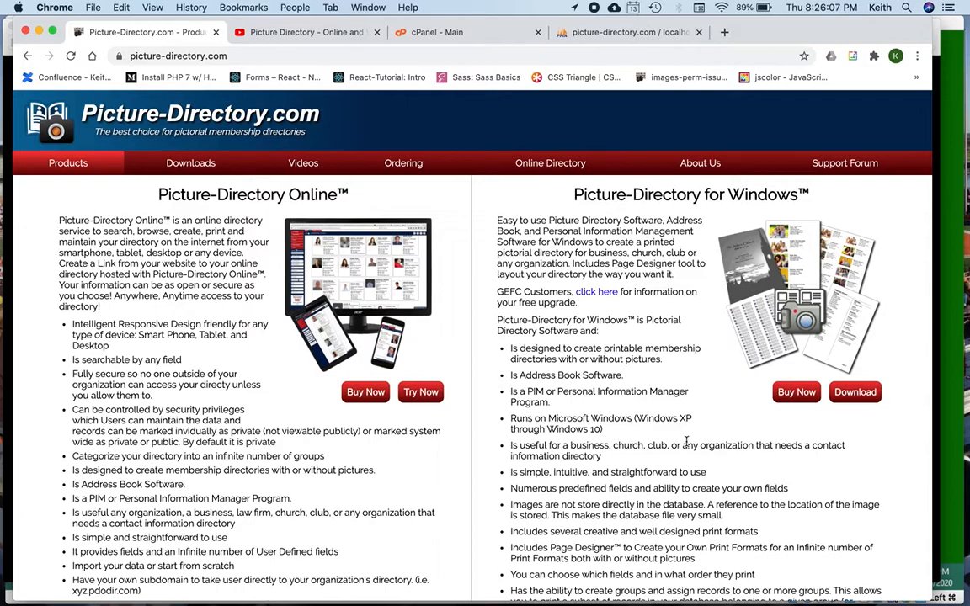
scroll(686, 440, "up", 1)
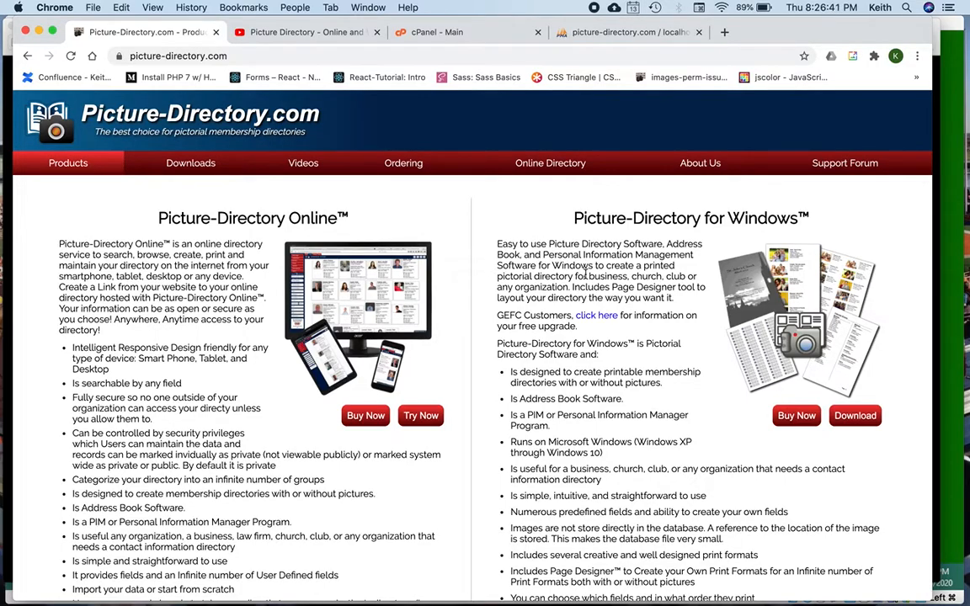
Step: Switch to Picture-Directory for Windows in the VirtualBox VM and select the first entry of the directory
key("ctrl+Up")
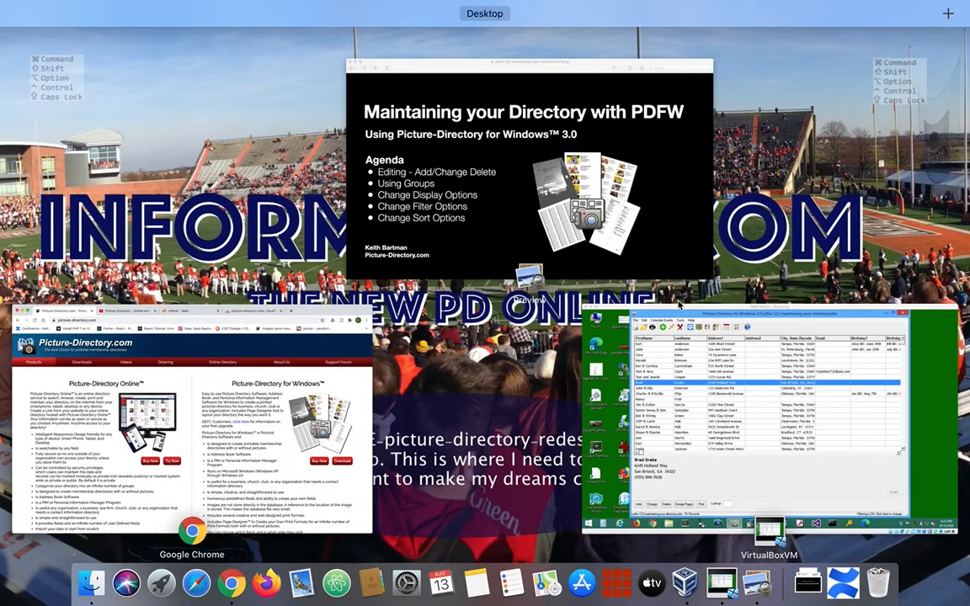
left_click(739, 346)
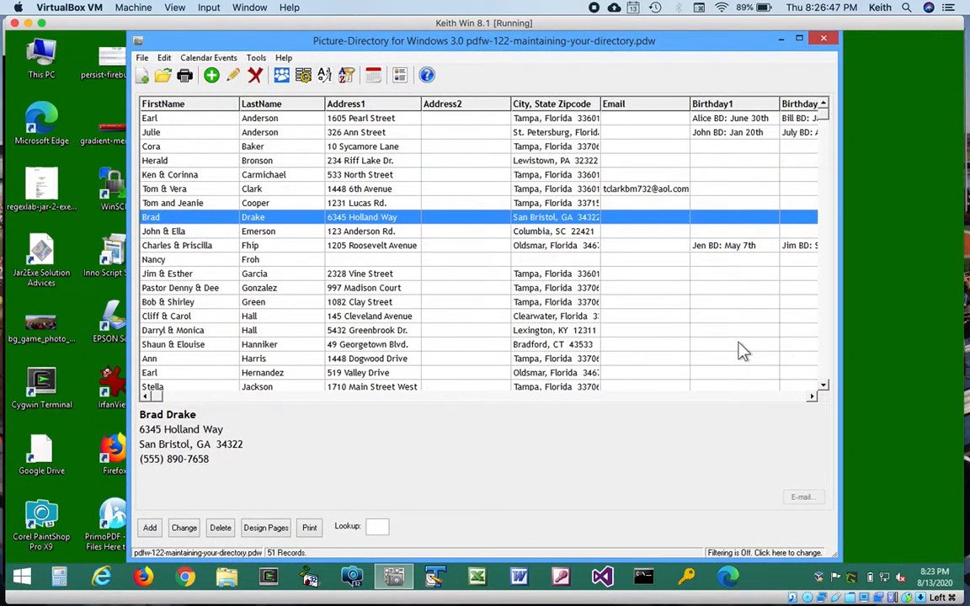
mouse_move(397, 588)
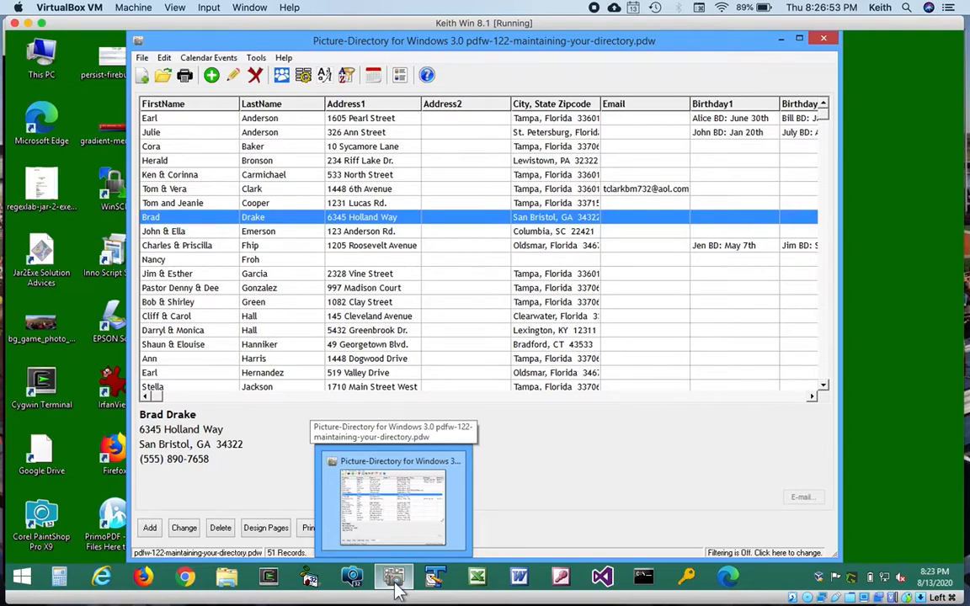
left_click(377, 119)
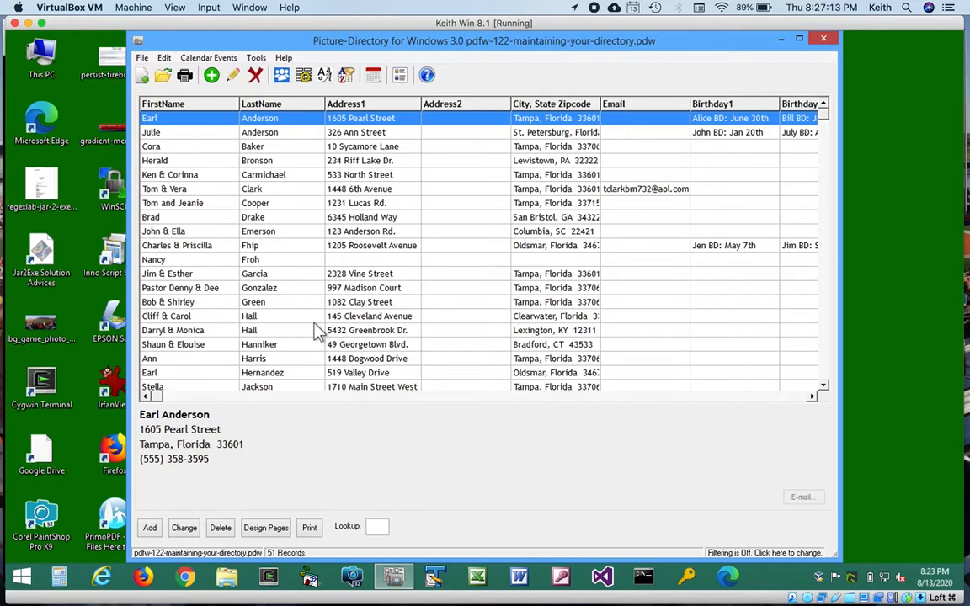
Step: Start a new directory entry and fill in the person's first and last name
left_click(151, 531)
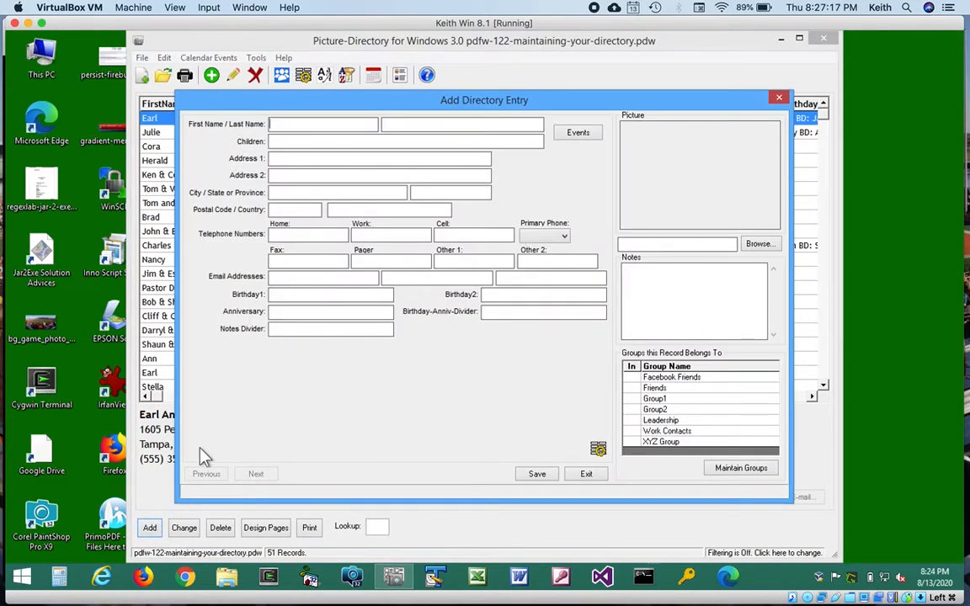
type("Johnathan")
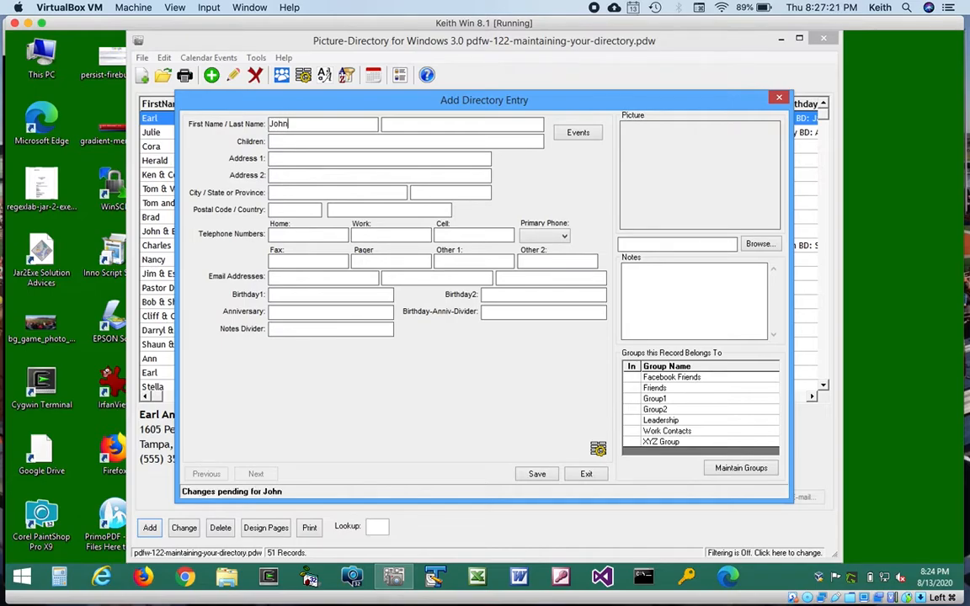
key("Tab")
type("Small")
Step: Fill in the new entry's Address 1 with the street address and enter the city
key("Tab")
key("Tab")
type("48 Grange")
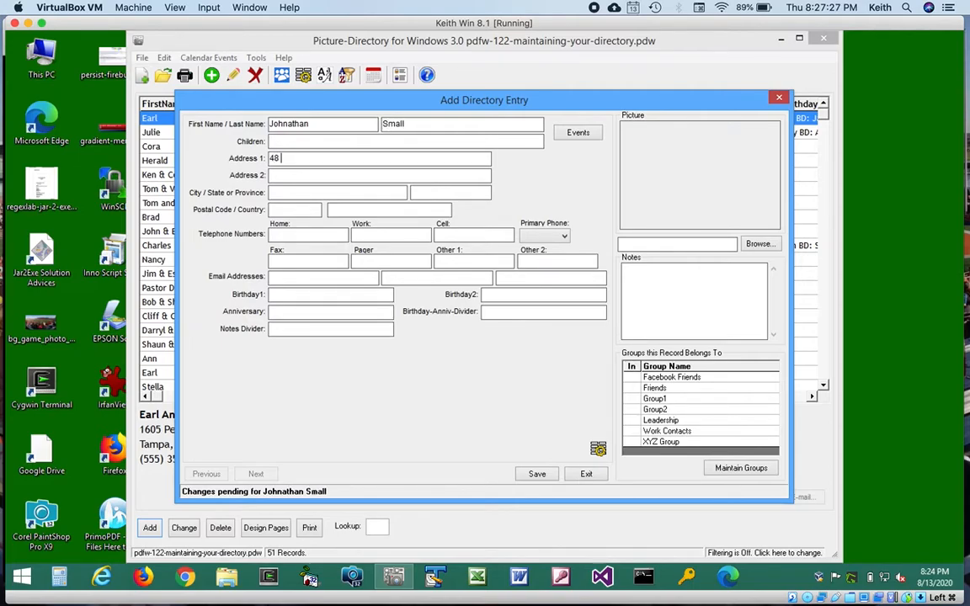
key("BackSpace")
key("BackSpace")
key("BackSpace")
key("BackSpace")
key("BackSpace")
key("BackSpace")
key("BackSpace")
key("BackSpace")
key("BackSpace")
type("48 Any St.")
key("Tab")
key("Tab")
type("Bells")
type("i")
type("ville")
Step: Attach the picture 41.jpg to the new entry, save it and return to the directory list
left_click(762, 247)
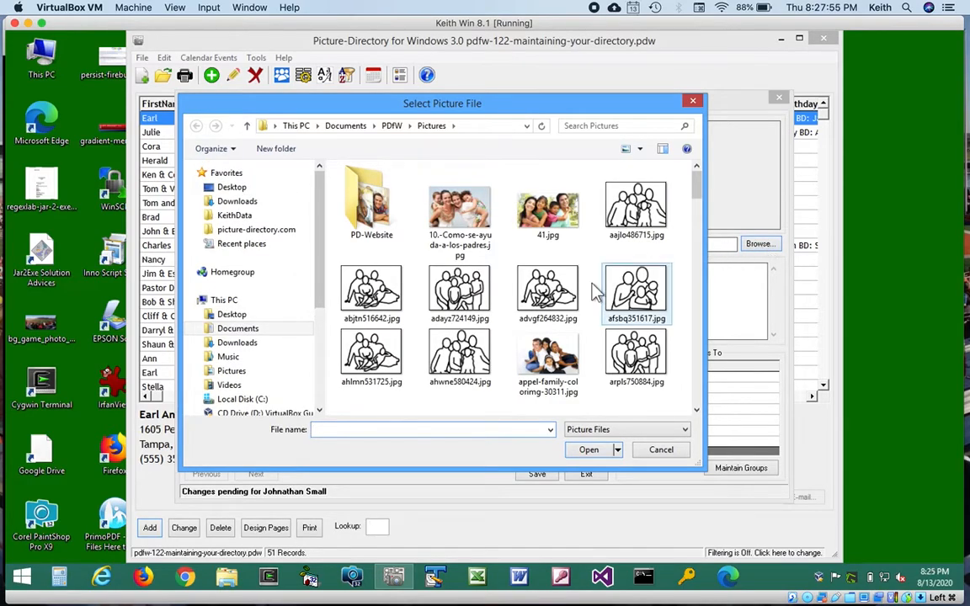
left_click(549, 212)
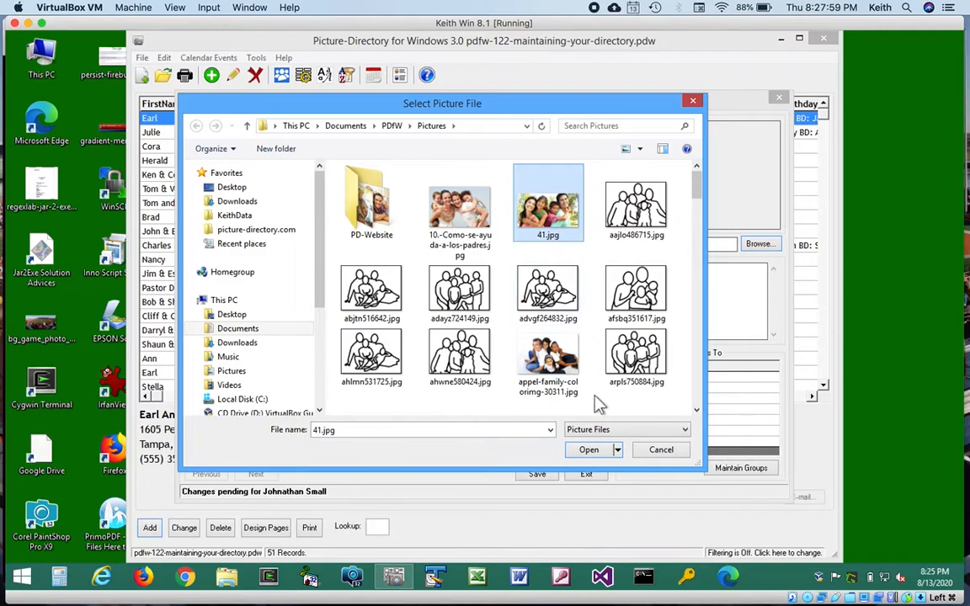
left_click(590, 450)
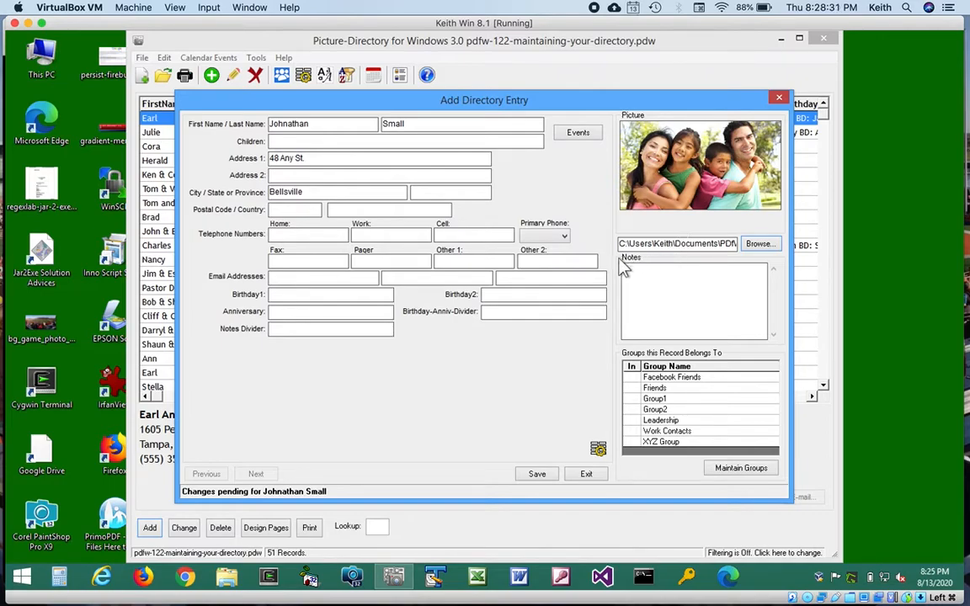
left_click(537, 475)
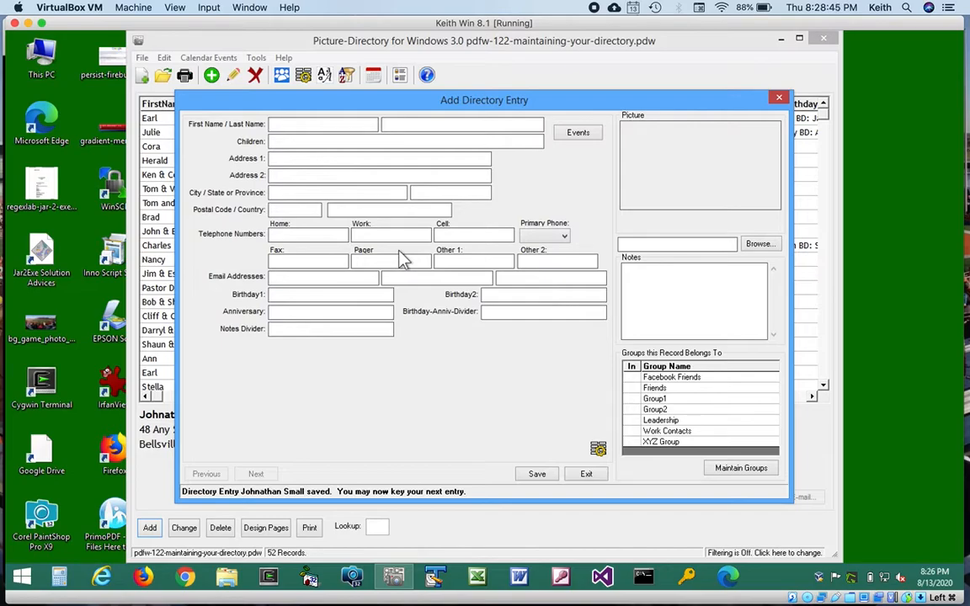
left_click(590, 475)
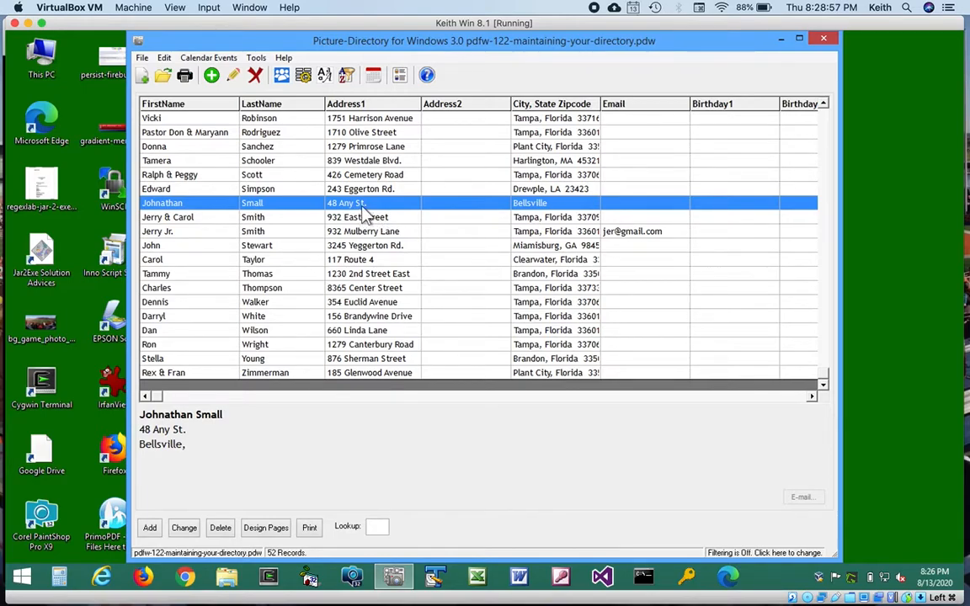
Step: Open the newly added entry for changes and fill in its state and postal code
left_click(184, 529)
left_click(234, 76)
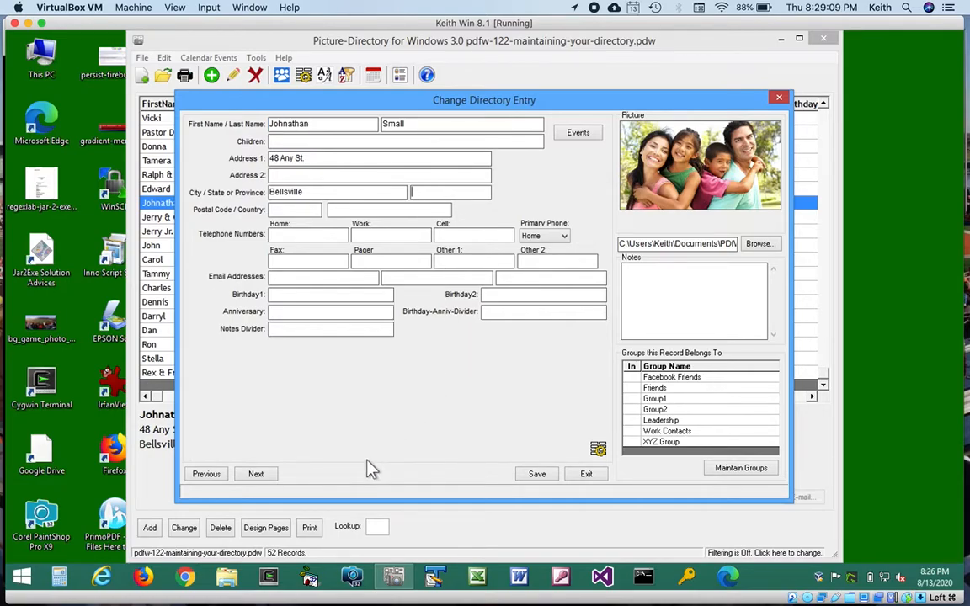
type("PA")
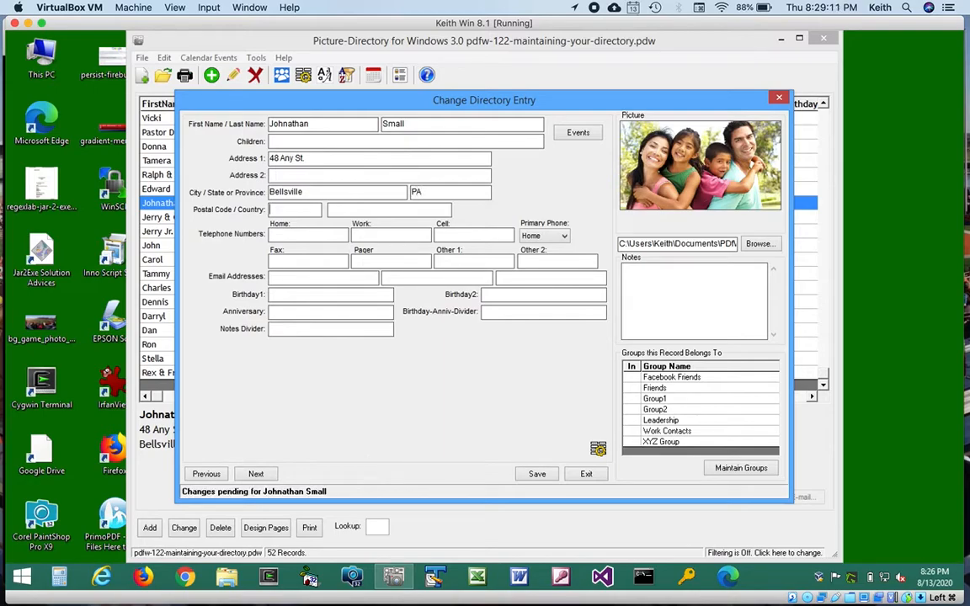
type("23321")
Step: Add a new group titled "Demo" to the directory's groups
left_click(738, 469)
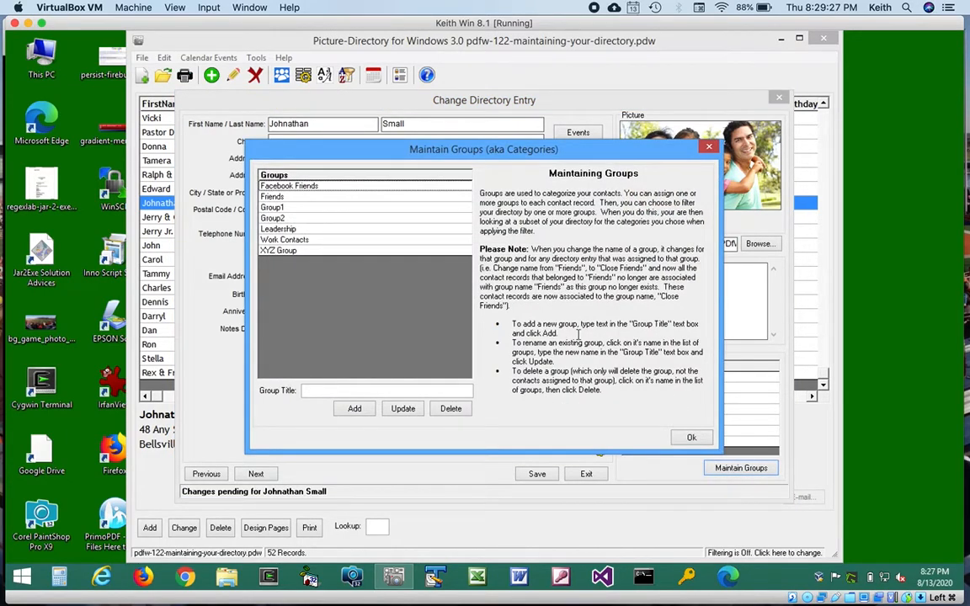
left_click(341, 389)
type("Demo")
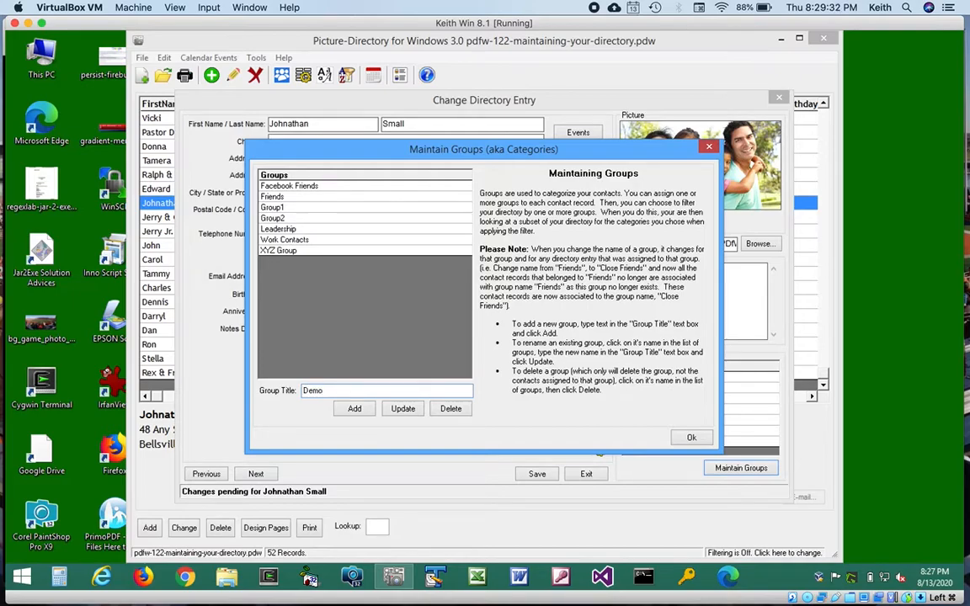
left_click(353, 409)
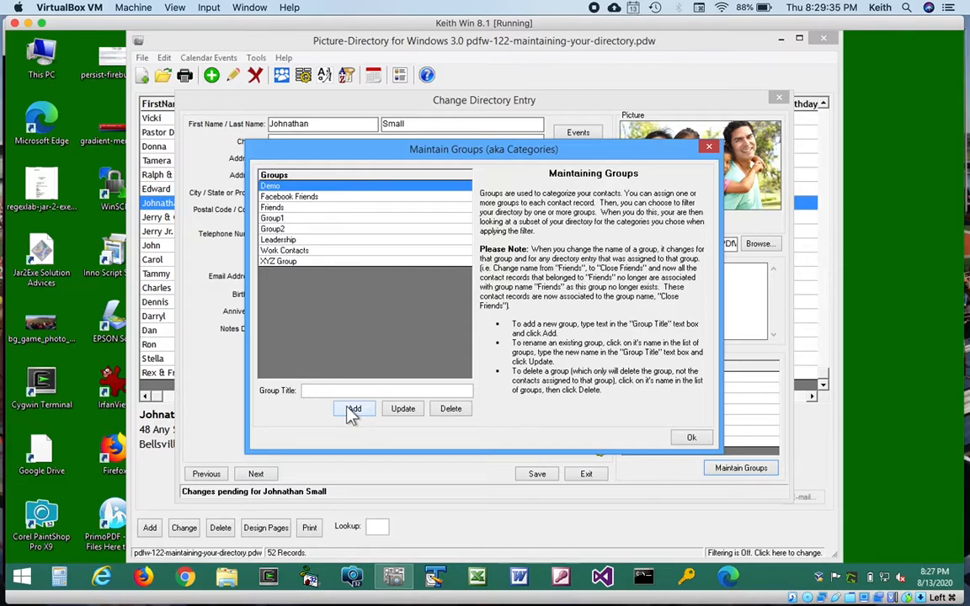
left_click(691, 438)
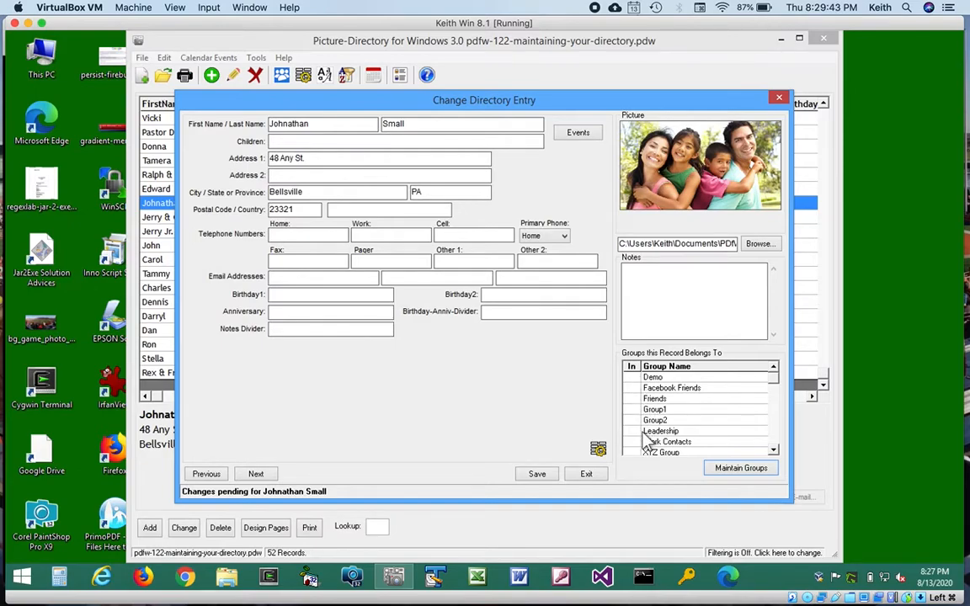
Step: Assign the entry to the Demo and Friends groups, advance to the following record to auto-save, and leave editing
left_click(636, 379)
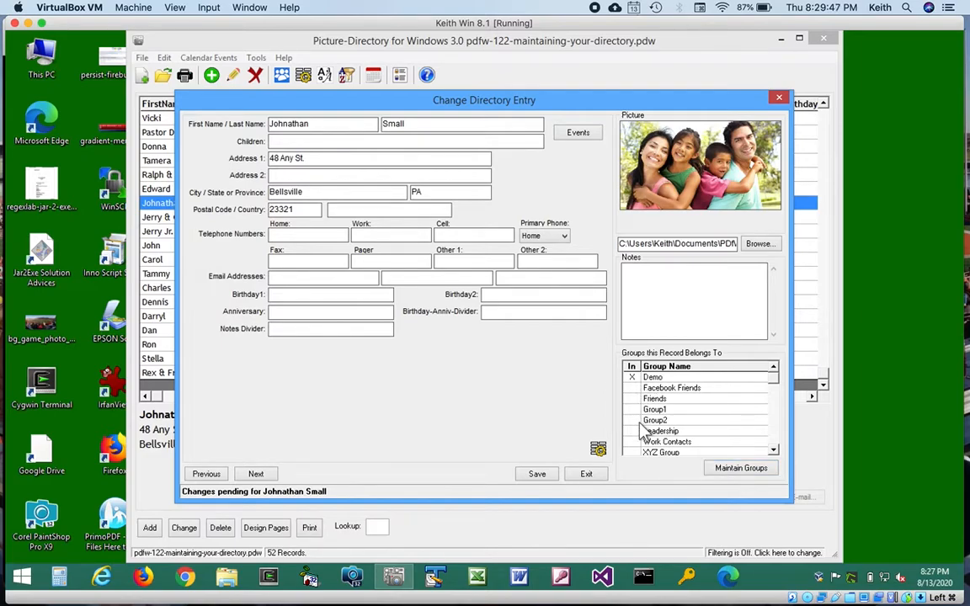
left_click(631, 399)
left_click(276, 474)
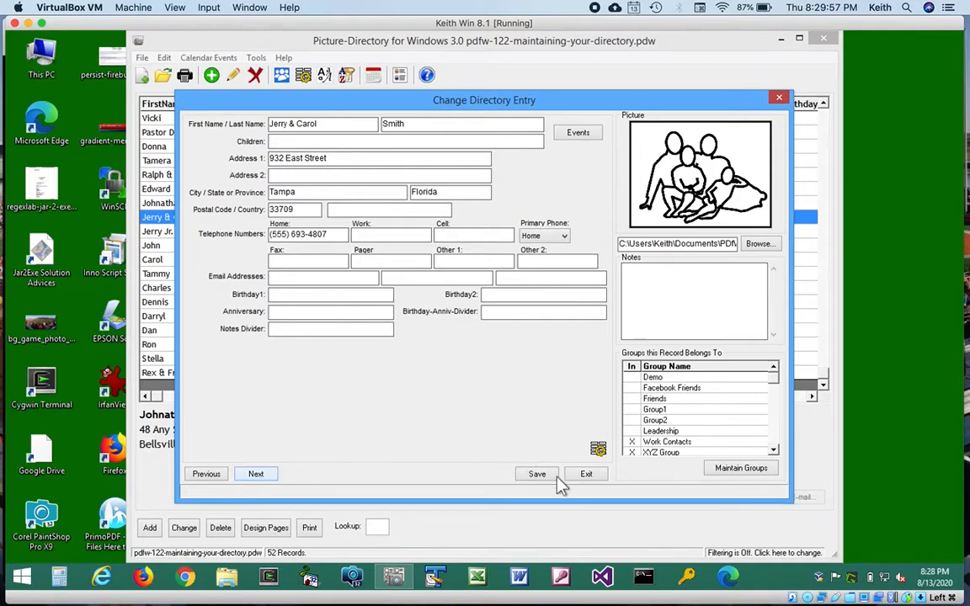
left_click(587, 476)
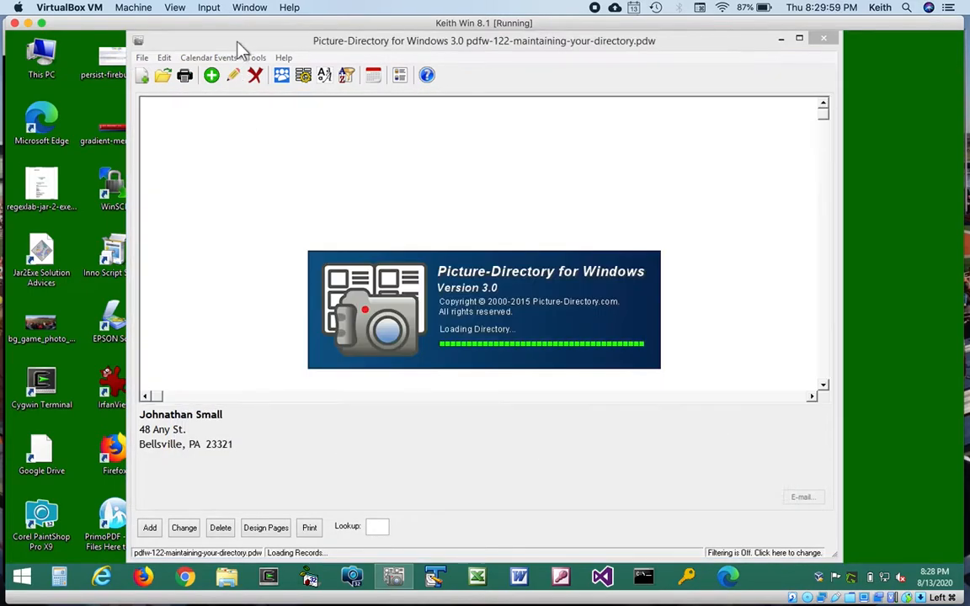
Step: Check the Auto Save Directory Entry Changes option and reopen the newly added entry to review its groups
left_click(257, 59)
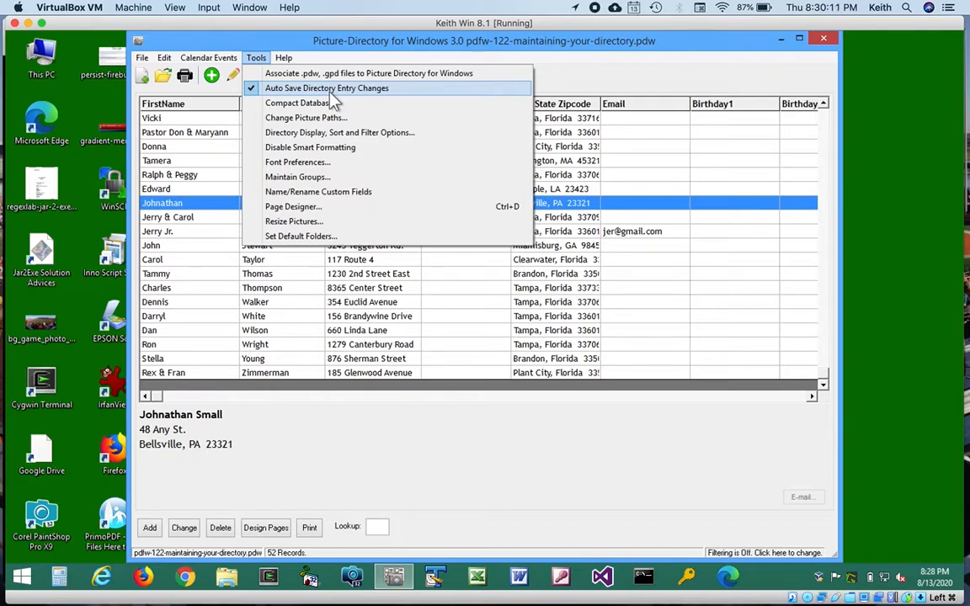
left_click(587, 210)
left_click(317, 205)
double_click(319, 210)
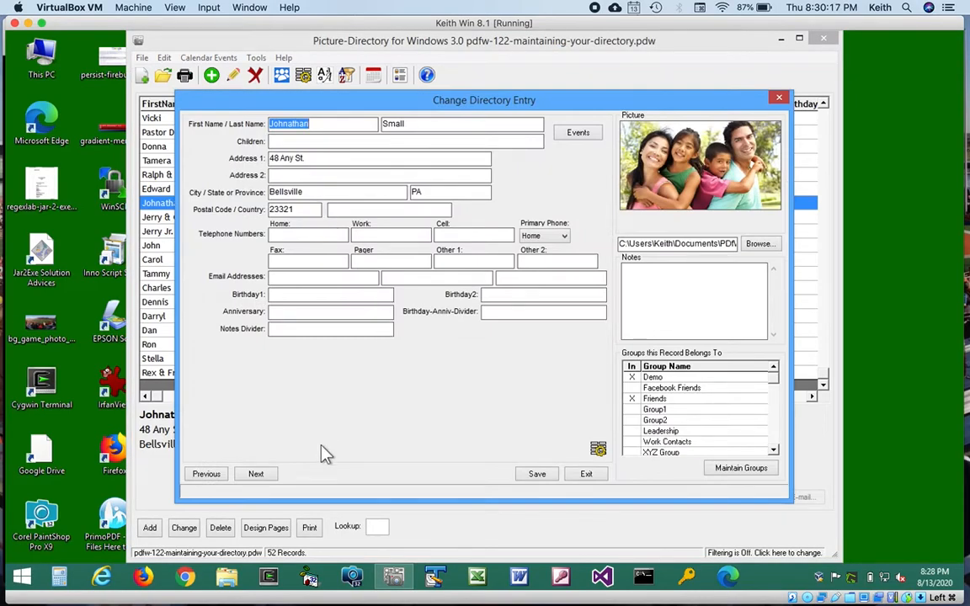
Step: In the record following the new entry, abbreviate "Street" to "St" in Address 1, auto-save by switching records, and close the editor
left_click(262, 476)
left_click(252, 475)
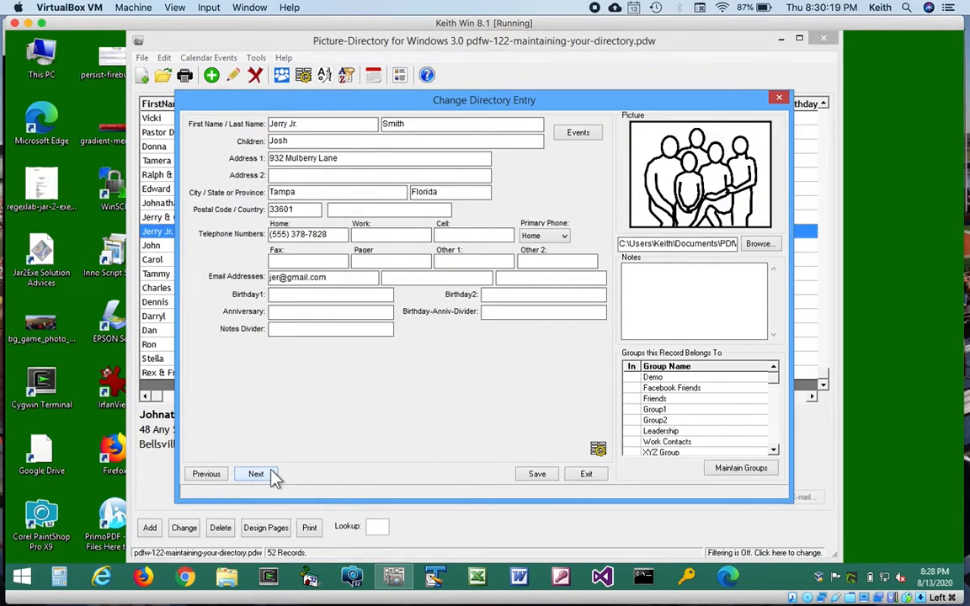
left_click(221, 473)
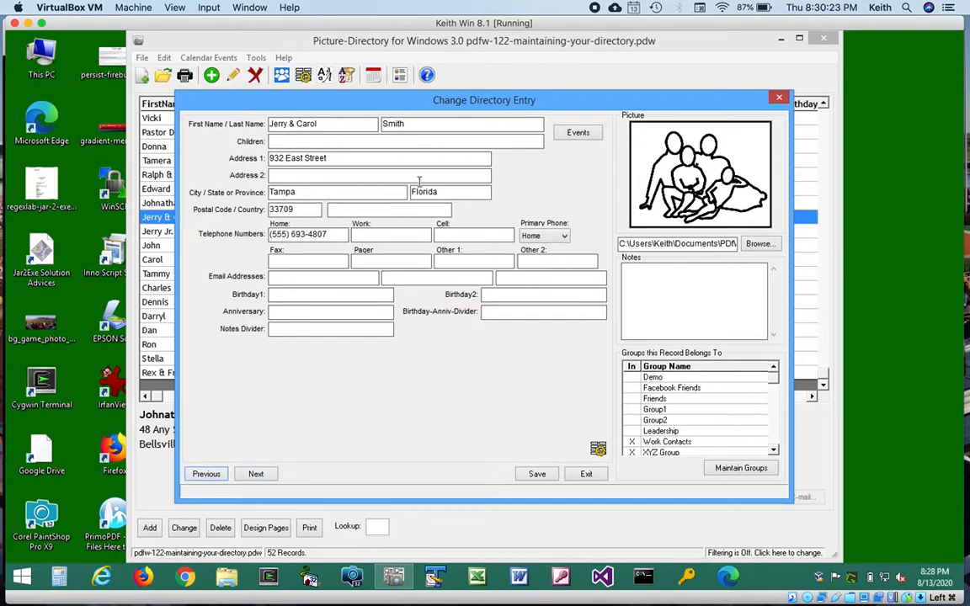
double_click(315, 158)
type("St")
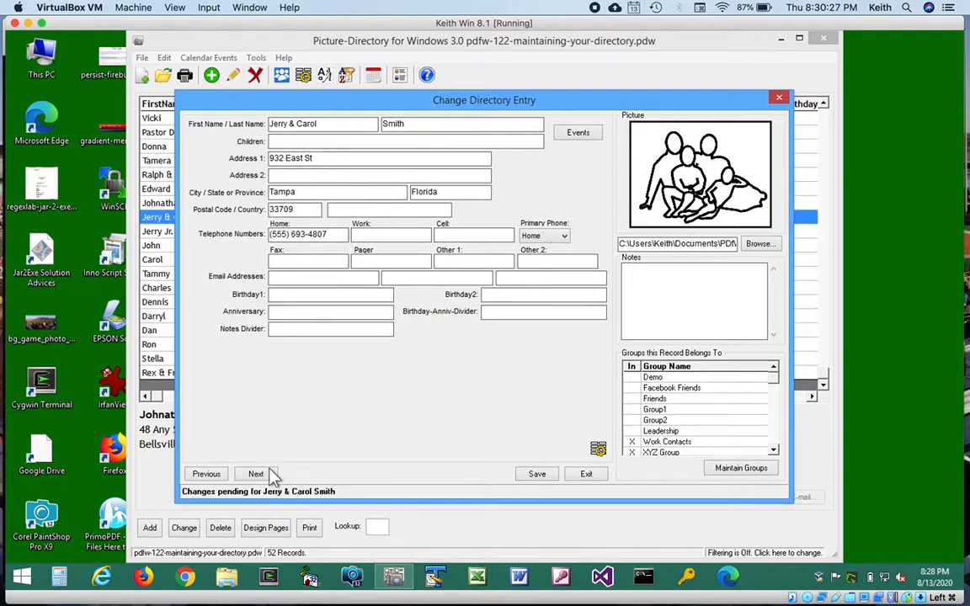
left_click(257, 474)
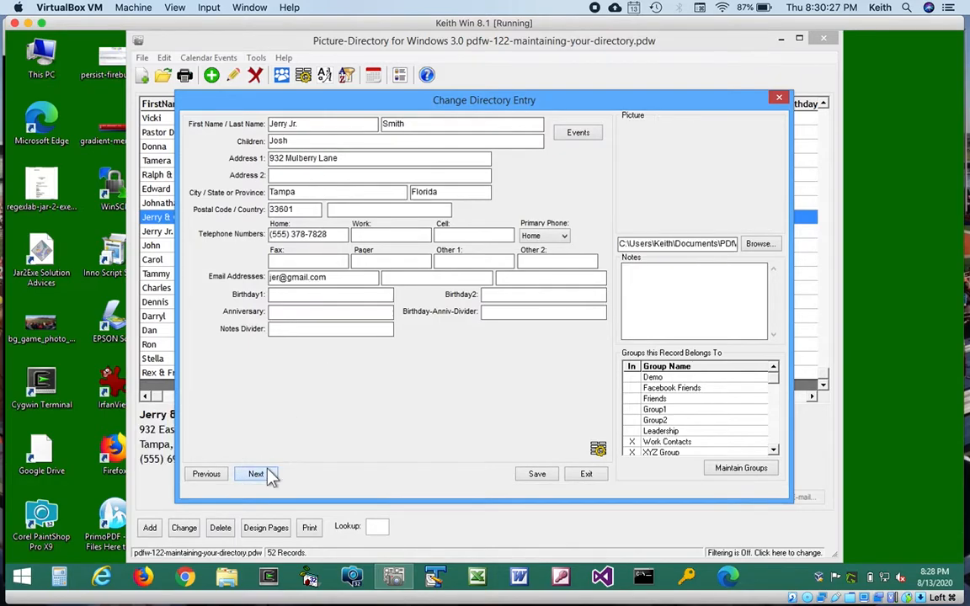
left_click(215, 475)
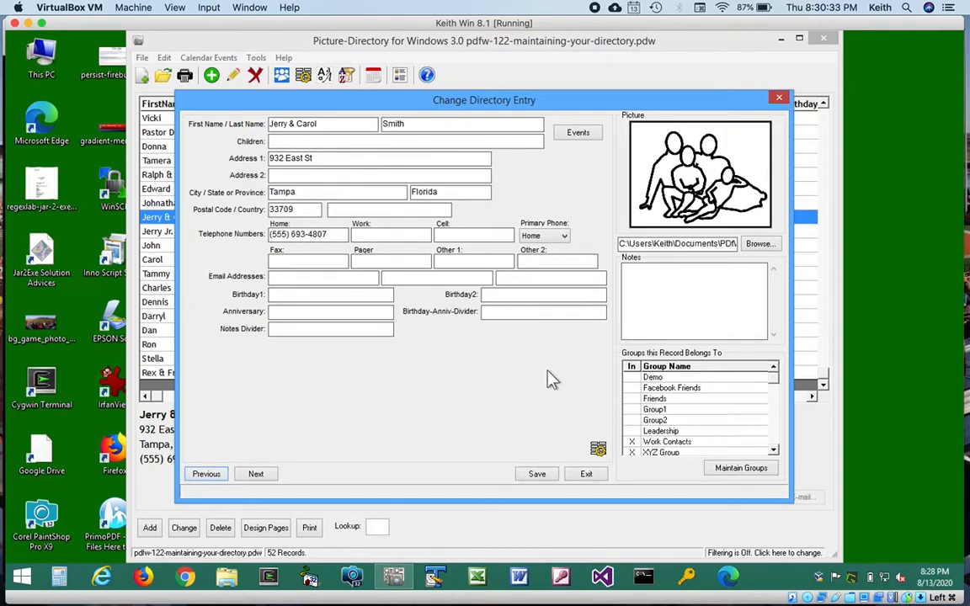
left_click(587, 474)
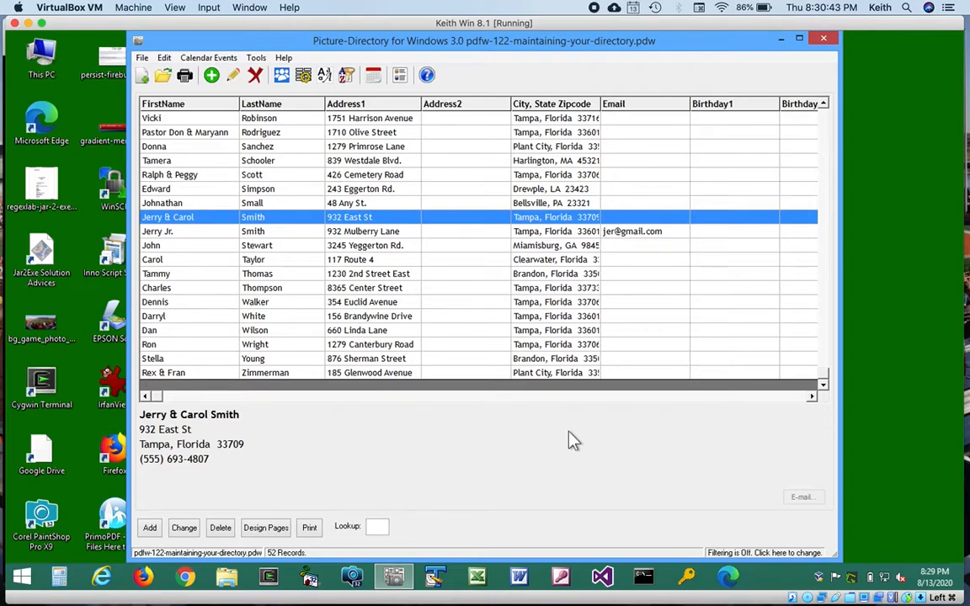
left_click(282, 261)
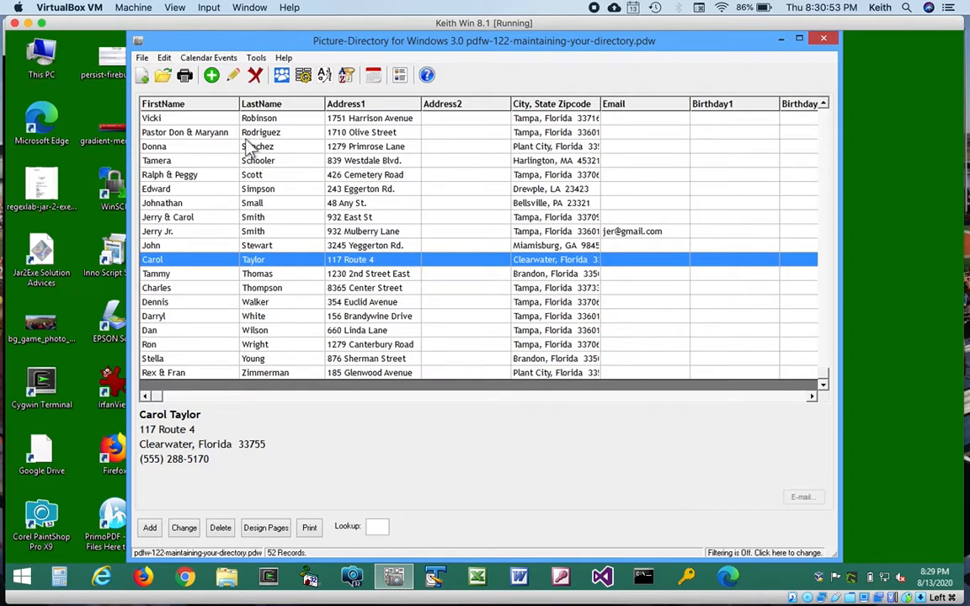
key("Delete")
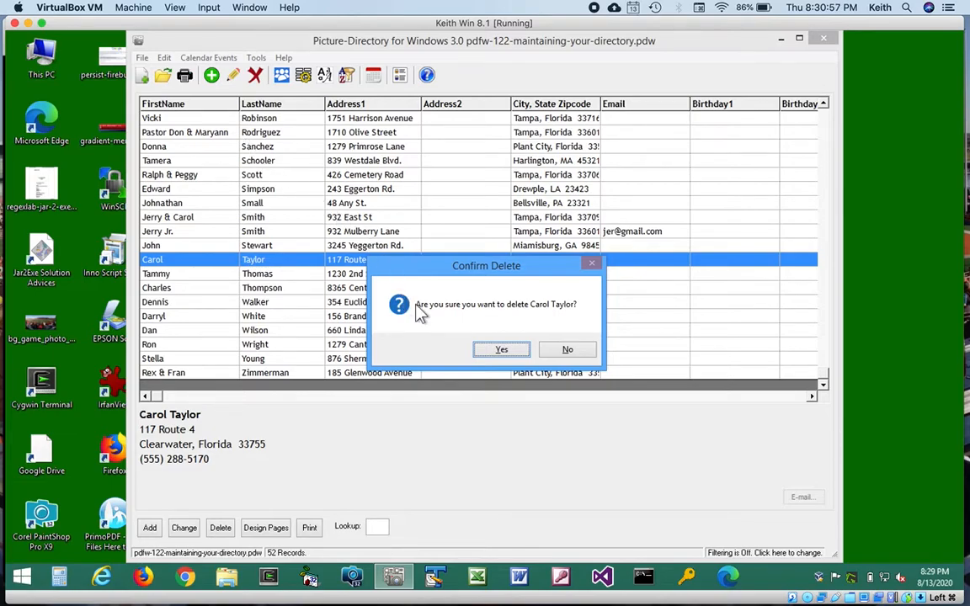
left_click(565, 350)
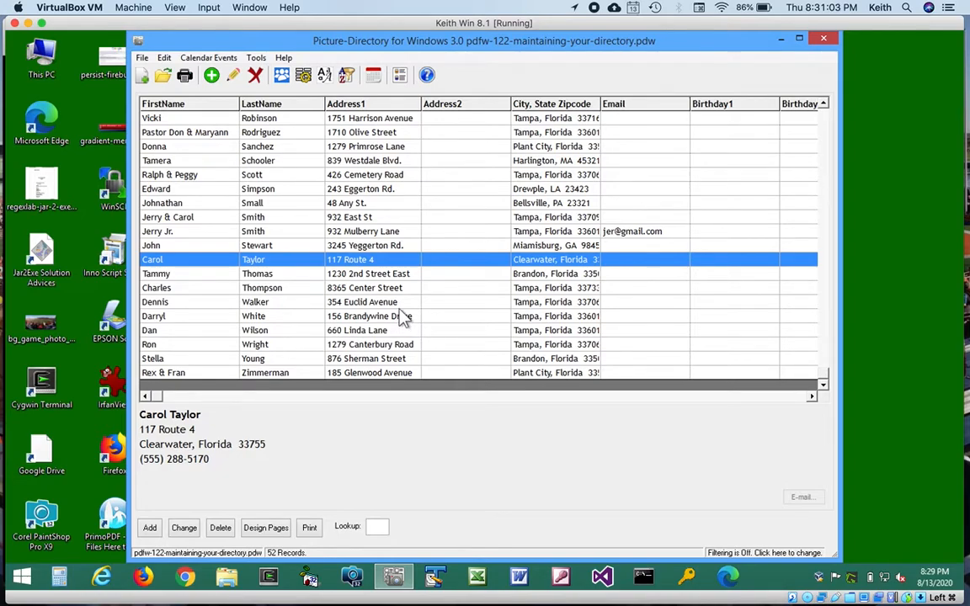
Step: Try selecting the range of entries from 932 East St through 117 Route 4, and single entries within the list
left_click(371, 217)
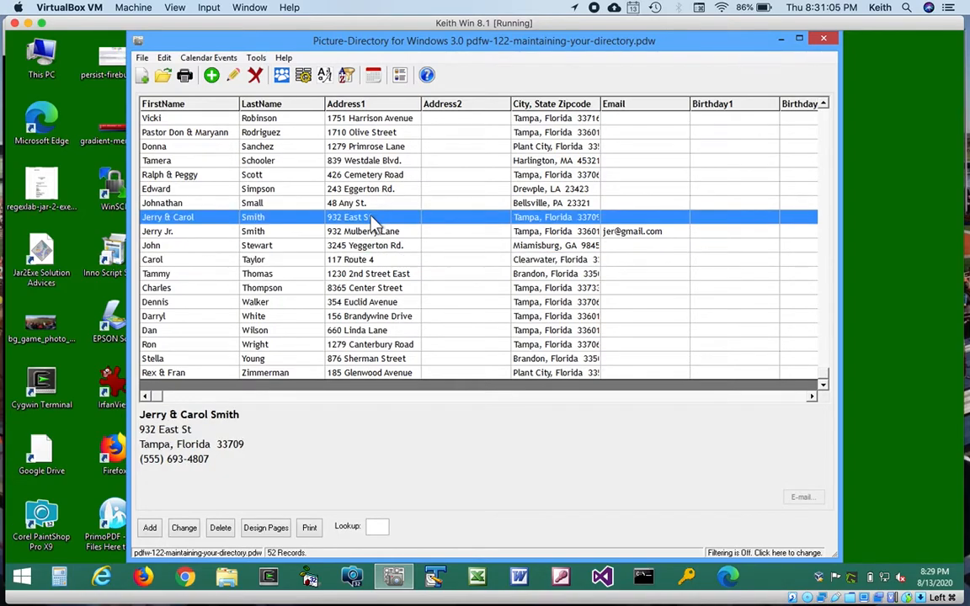
left_click(380, 259)
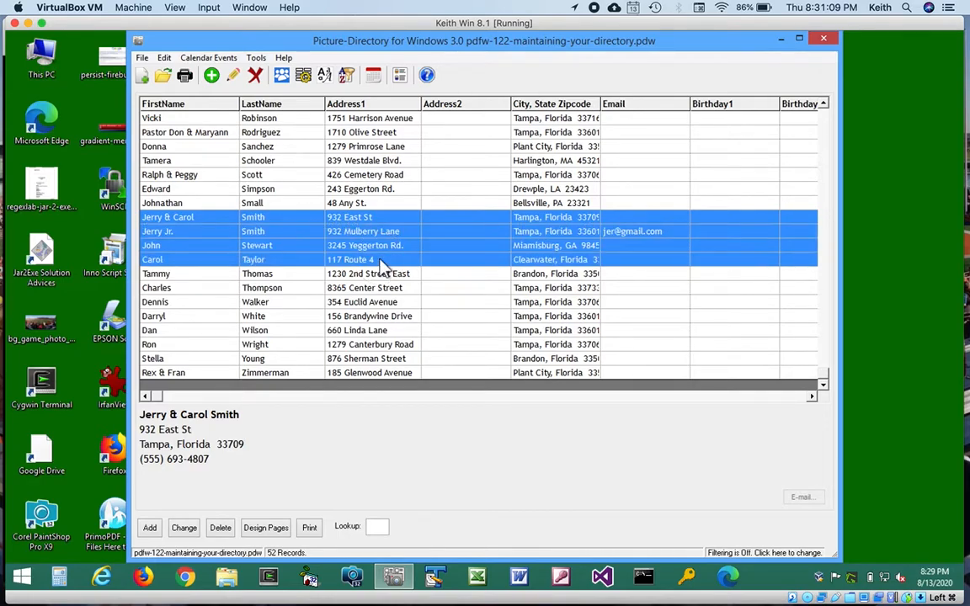
left_click(380, 263)
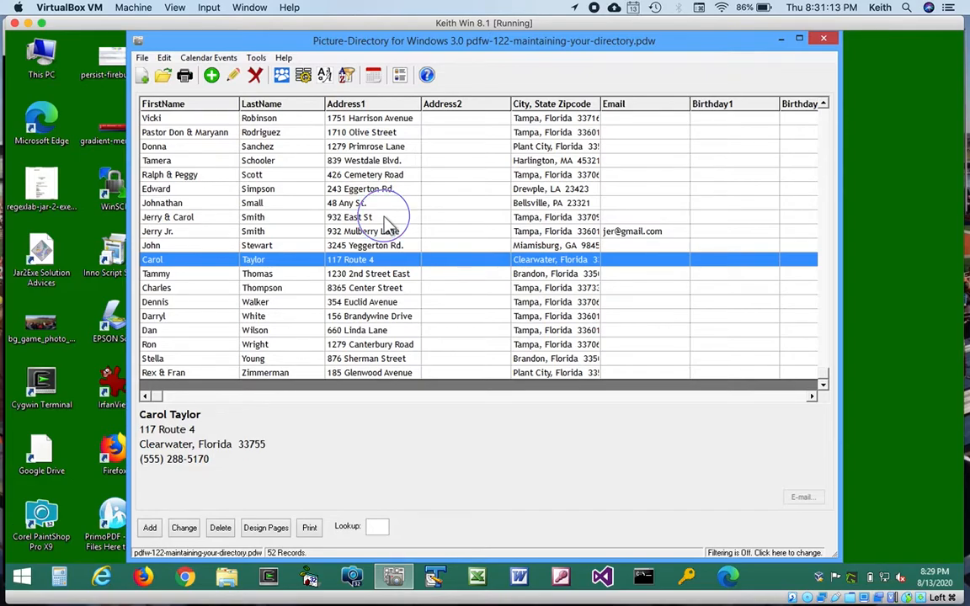
left_click(383, 217)
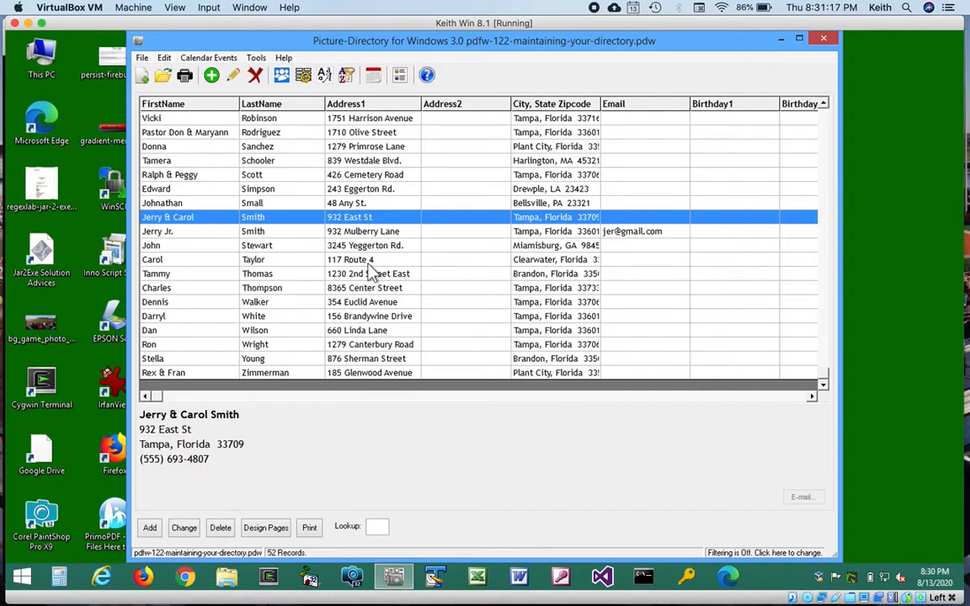
left_click(372, 275)
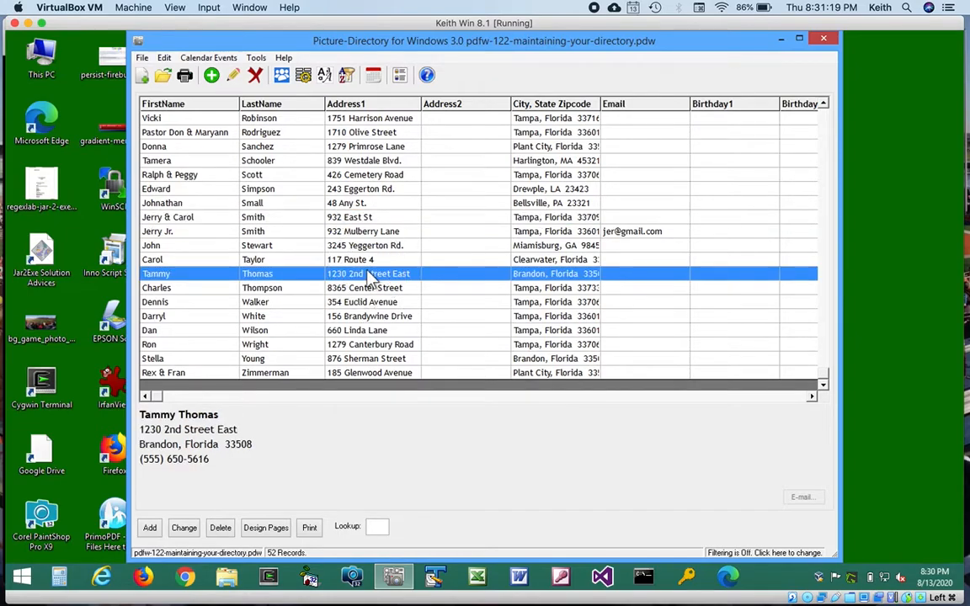
Step: Delete the directory entry at 117 Route 4 and confirm the deletion
left_click(384, 260)
left_click(222, 529)
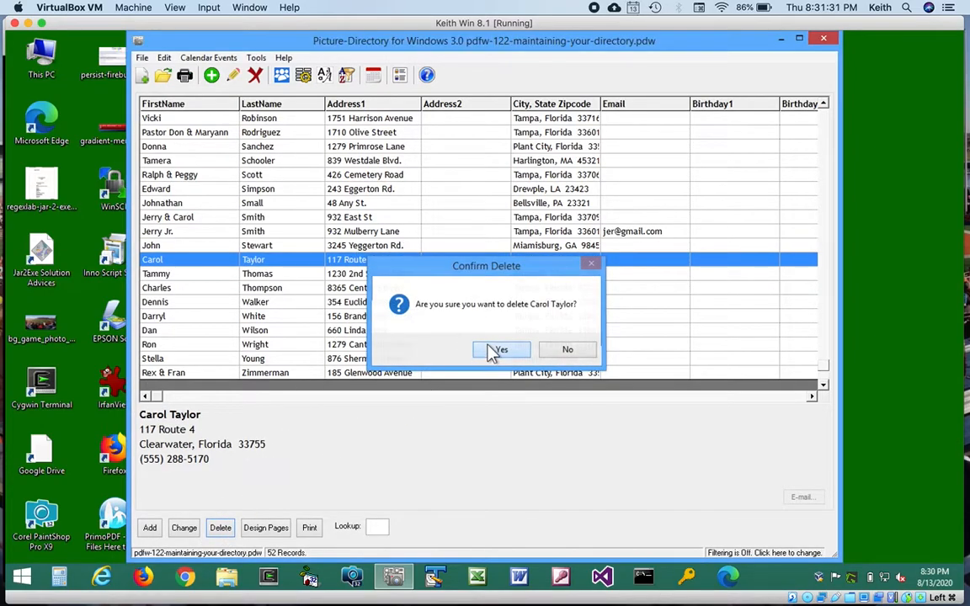
left_click(498, 349)
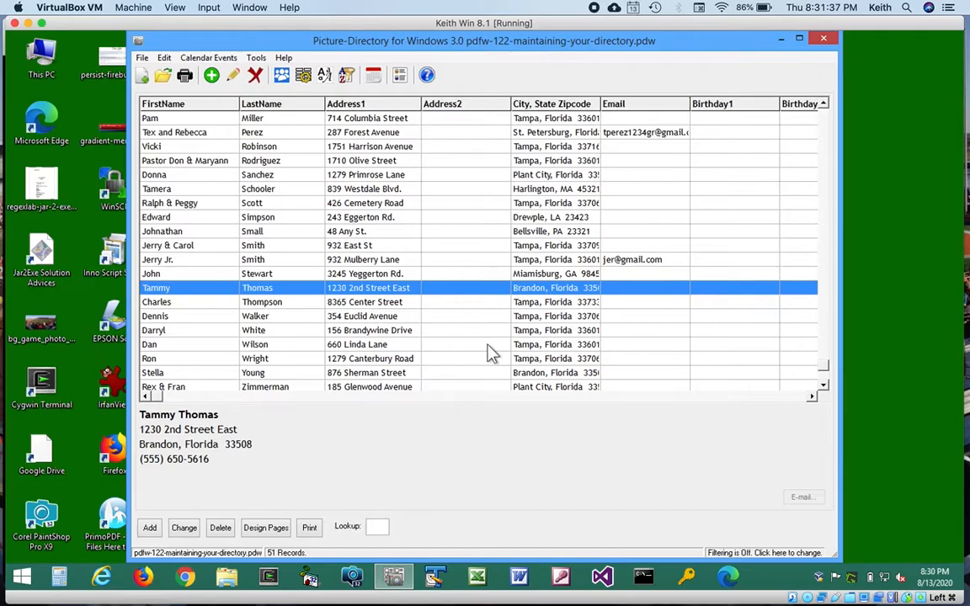
Step: Switch to the agenda slide in Preview to check the next topic, and return to Picture-Directory in the virtual machine
key("ctrl+Up")
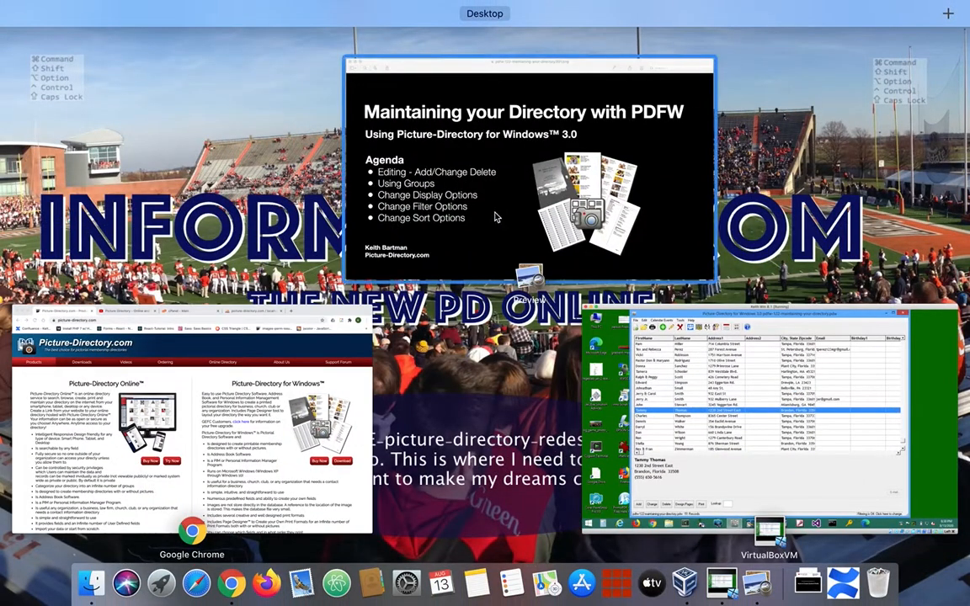
left_click(497, 215)
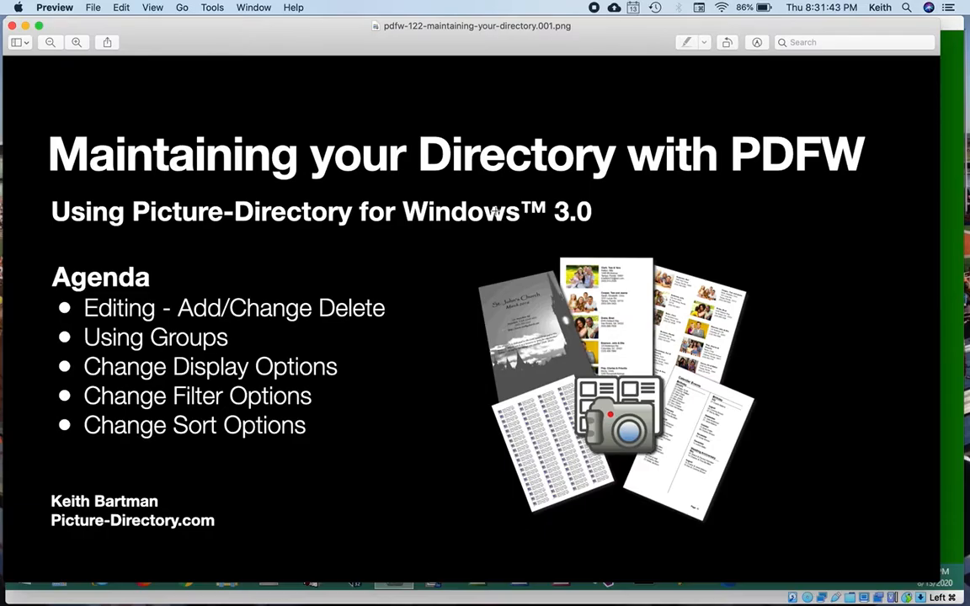
key("ctrl+Up")
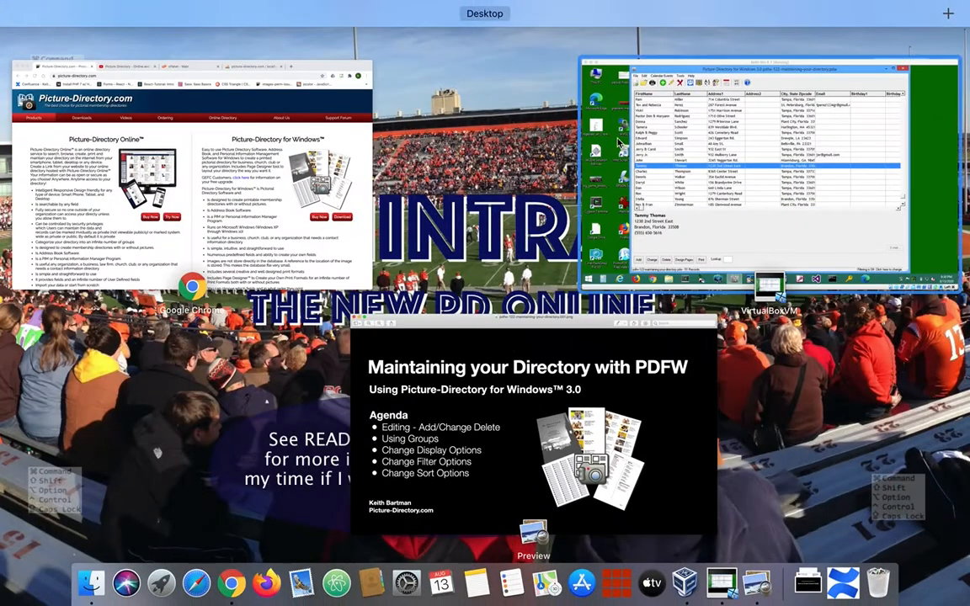
left_click(734, 122)
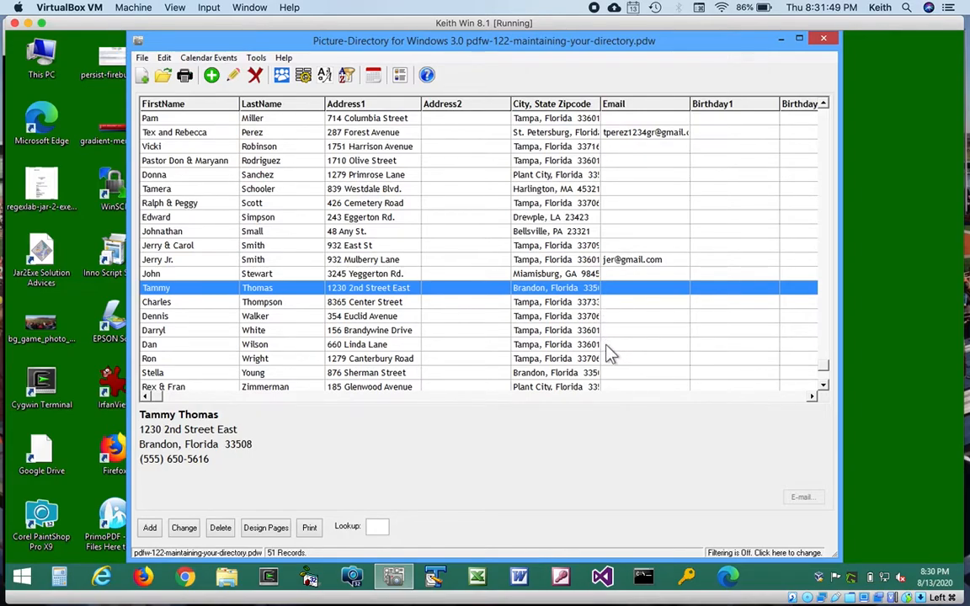
Step: Remove the 48 Any St. entry from the Friends group, save it, and reopen the entry to check its groups
double_click(415, 232)
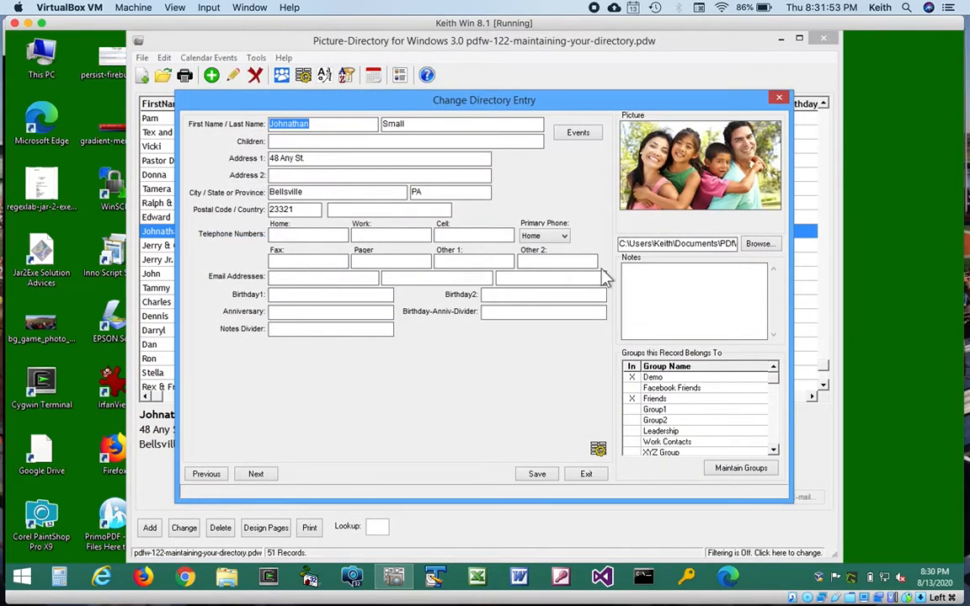
left_click(632, 399)
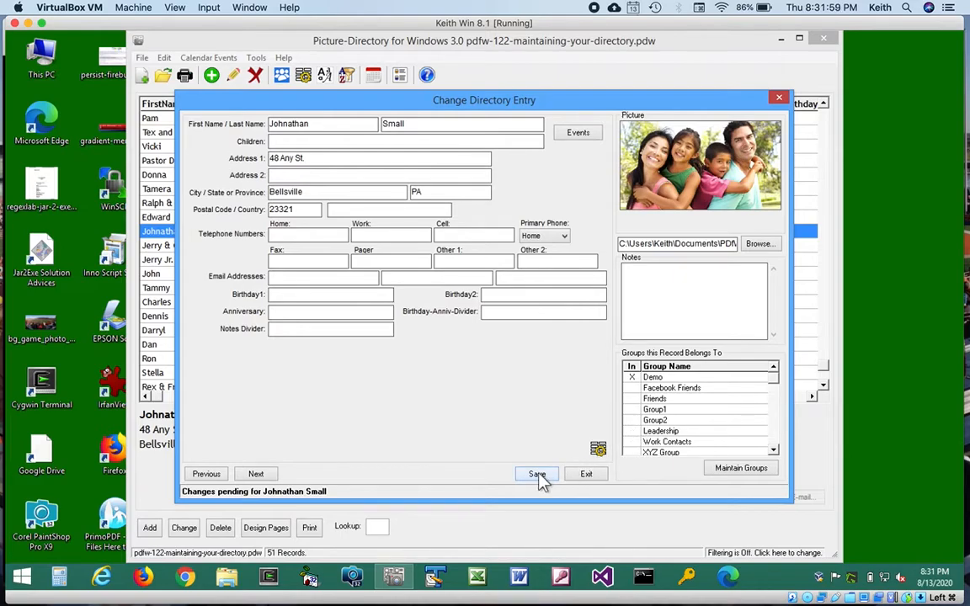
left_click(586, 476)
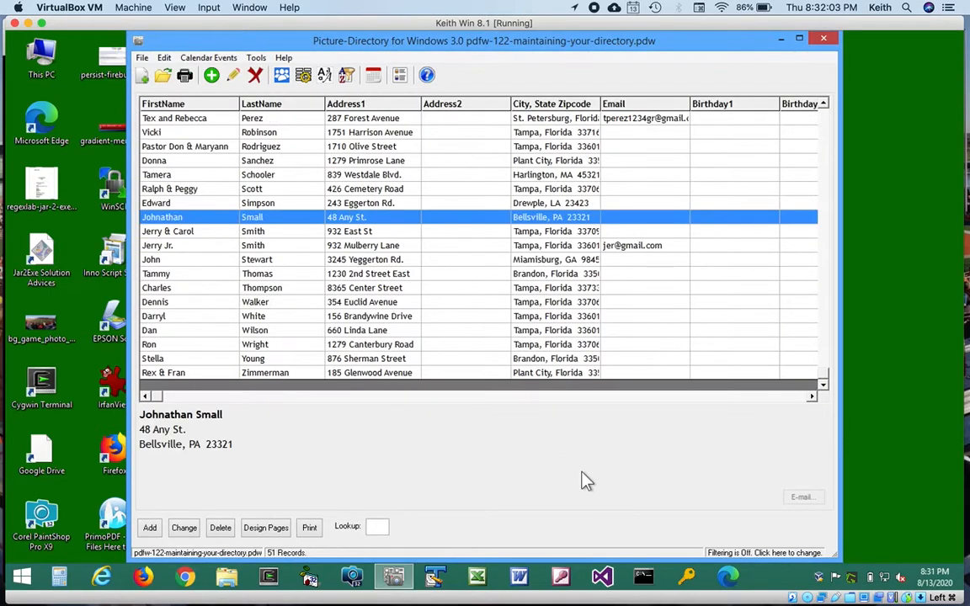
double_click(484, 219)
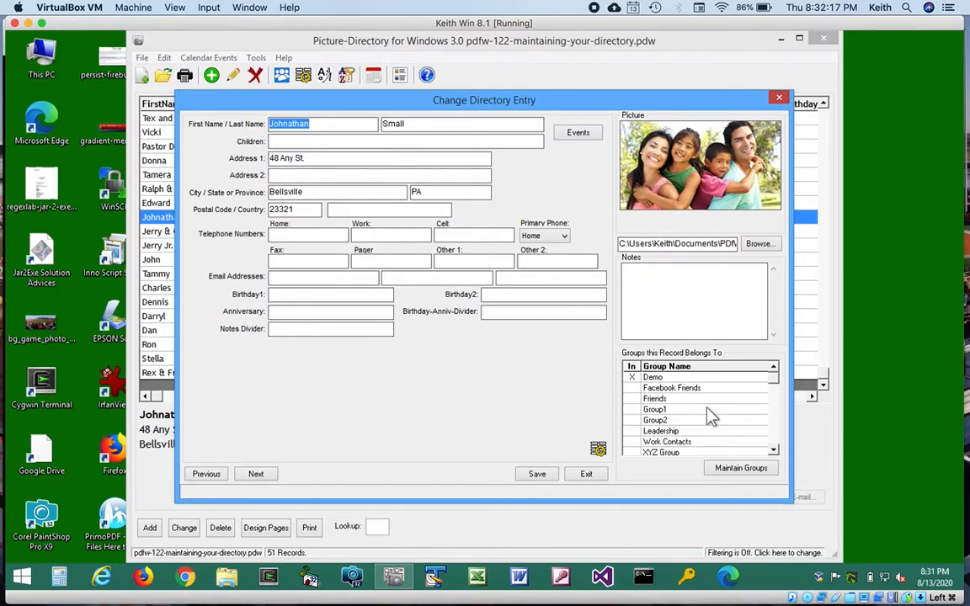
left_click(780, 97)
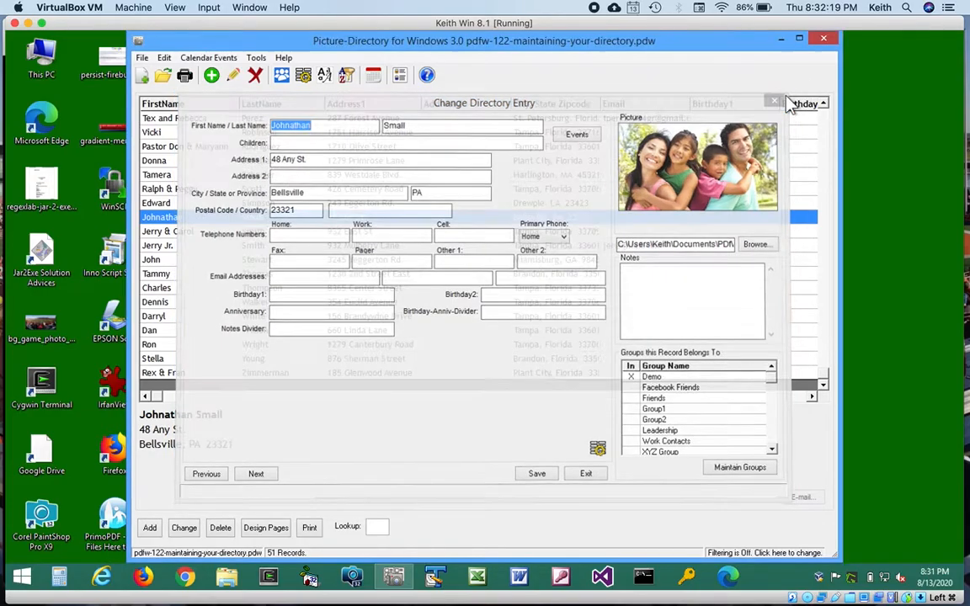
Step: Review the display options item on the Preview agenda slide and switch back to the Picture-Directory virtual machine
key("ctrl+Up")
left_click(613, 417)
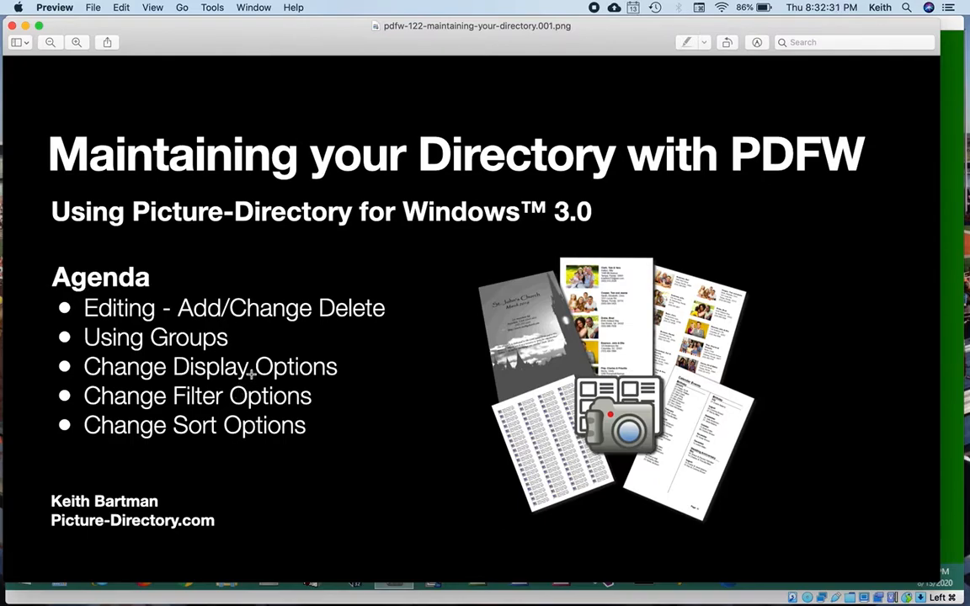
key("ctrl+Up")
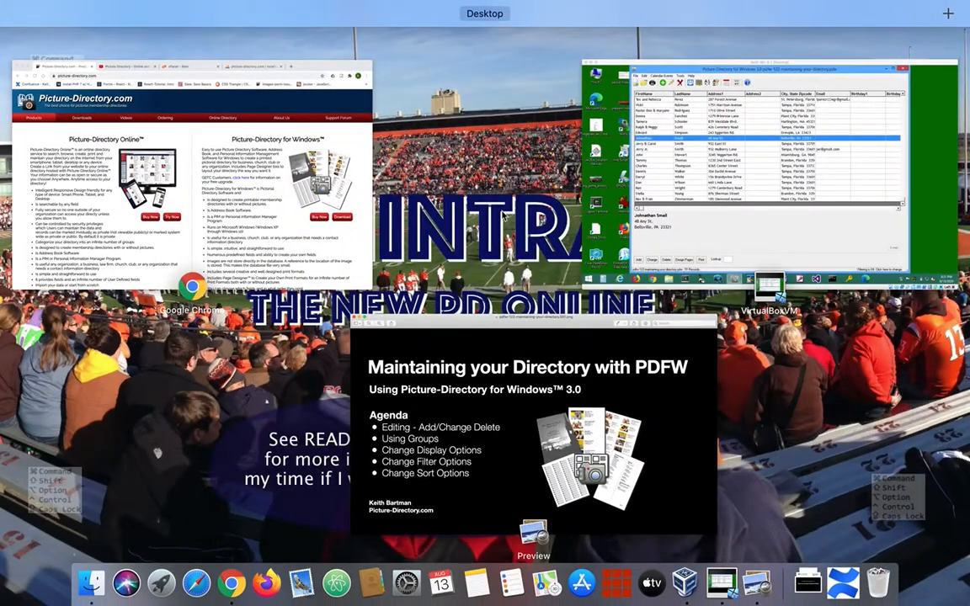
left_click(681, 170)
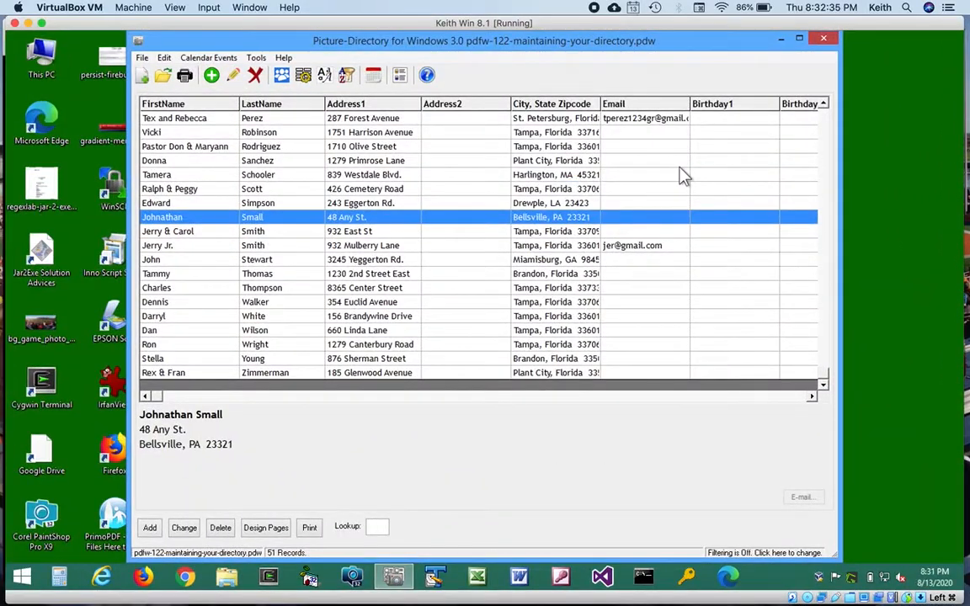
Step: Widen the directory window and remove Birthday1 from the grid display fields, applying the new layout
left_click_drag(840, 177, 908, 183)
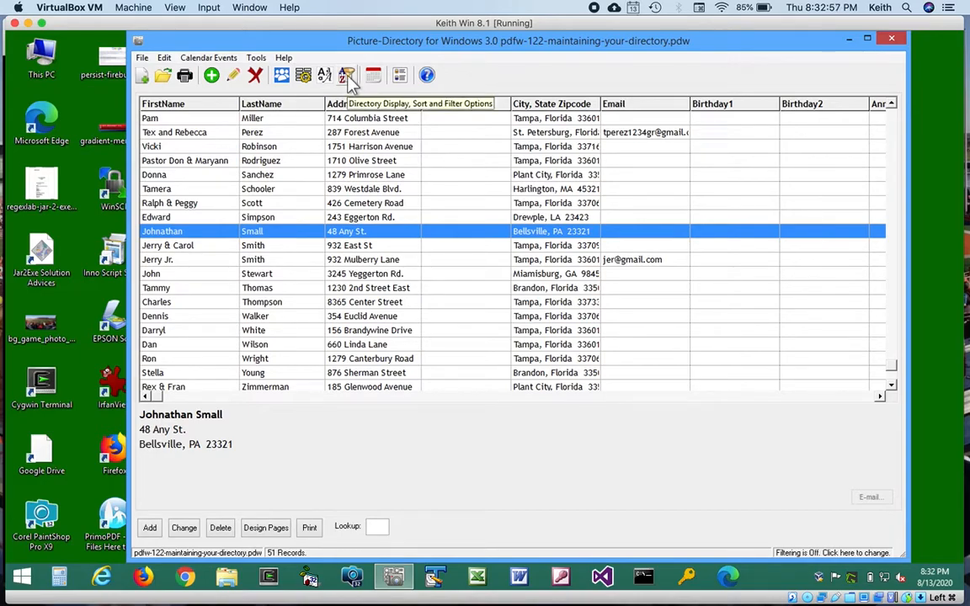
left_click(348, 78)
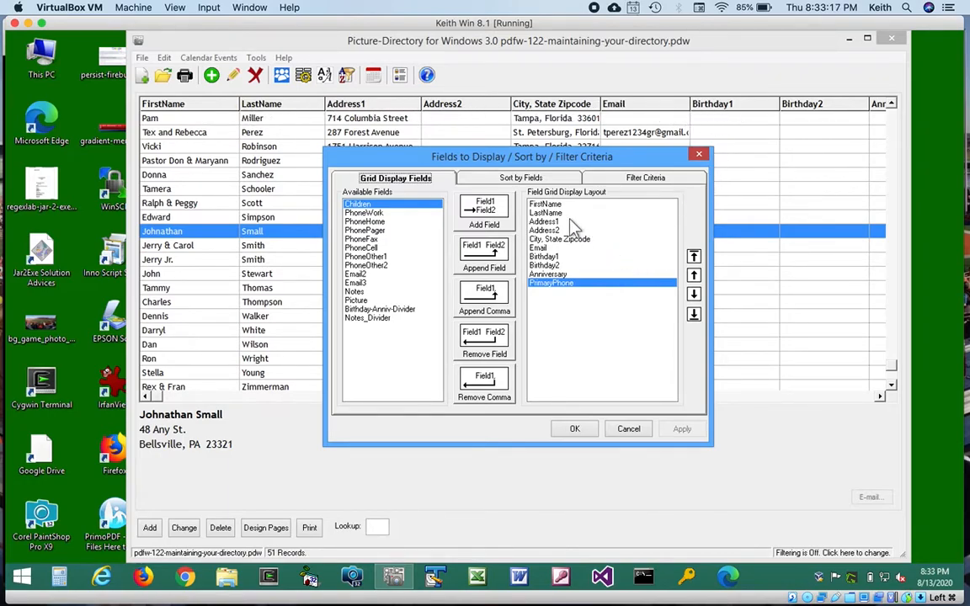
left_click(544, 204)
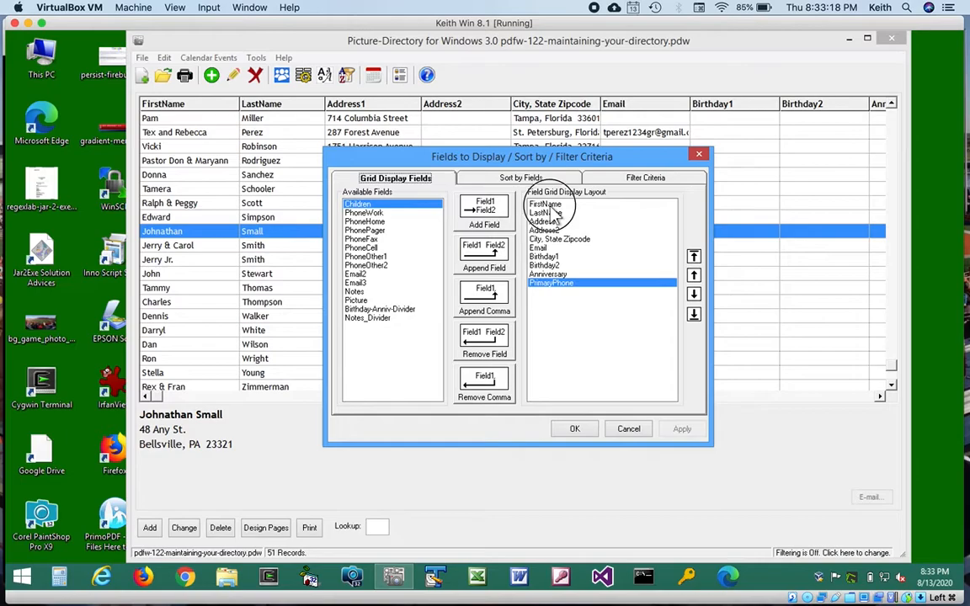
left_click(554, 284)
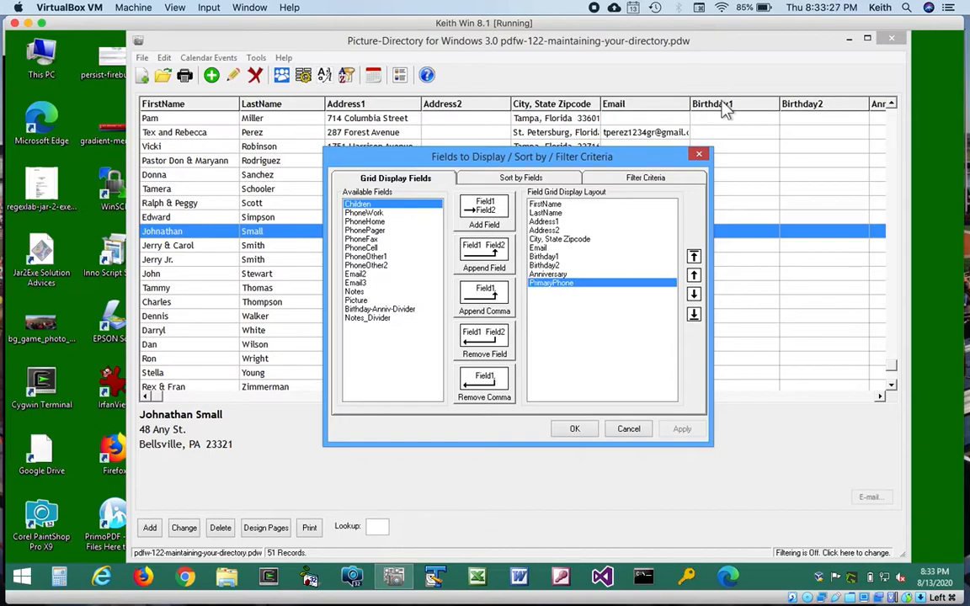
left_click(545, 257)
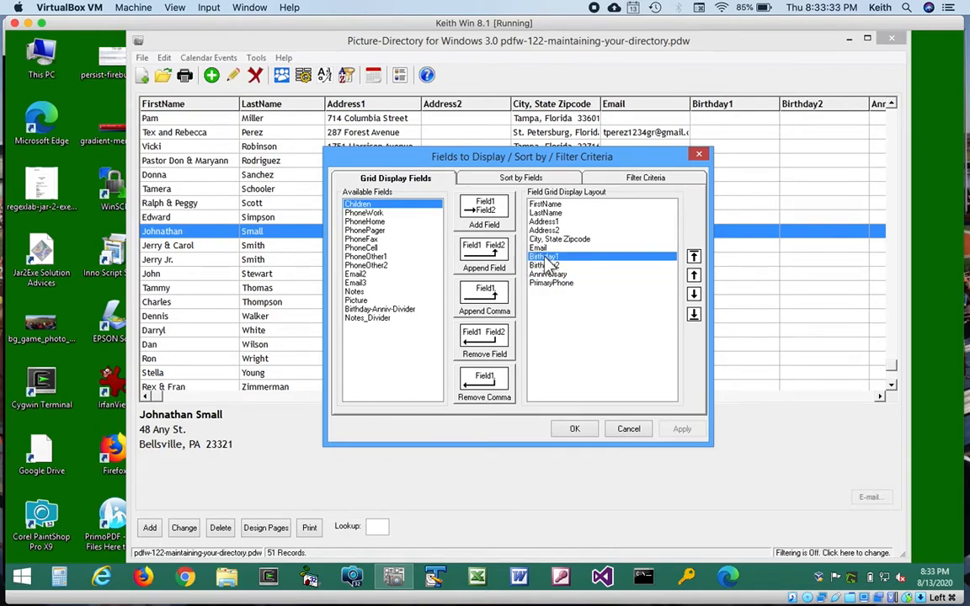
left_click(495, 339)
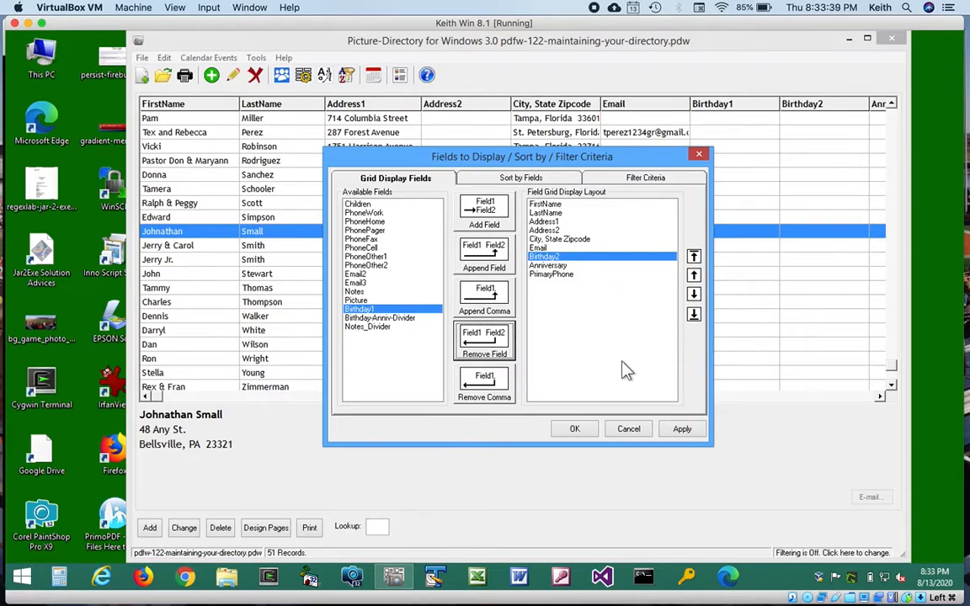
left_click(681, 429)
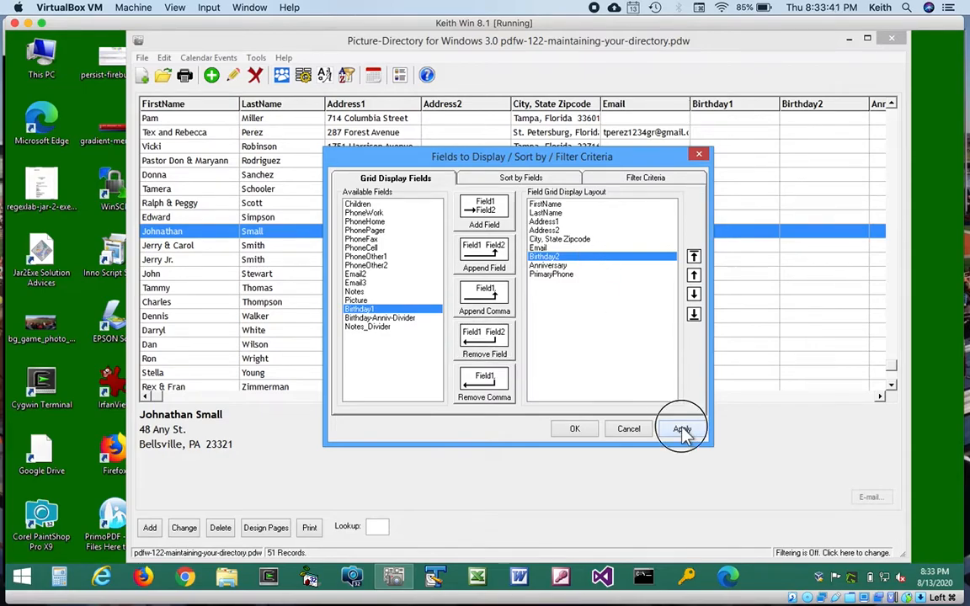
left_click(574, 428)
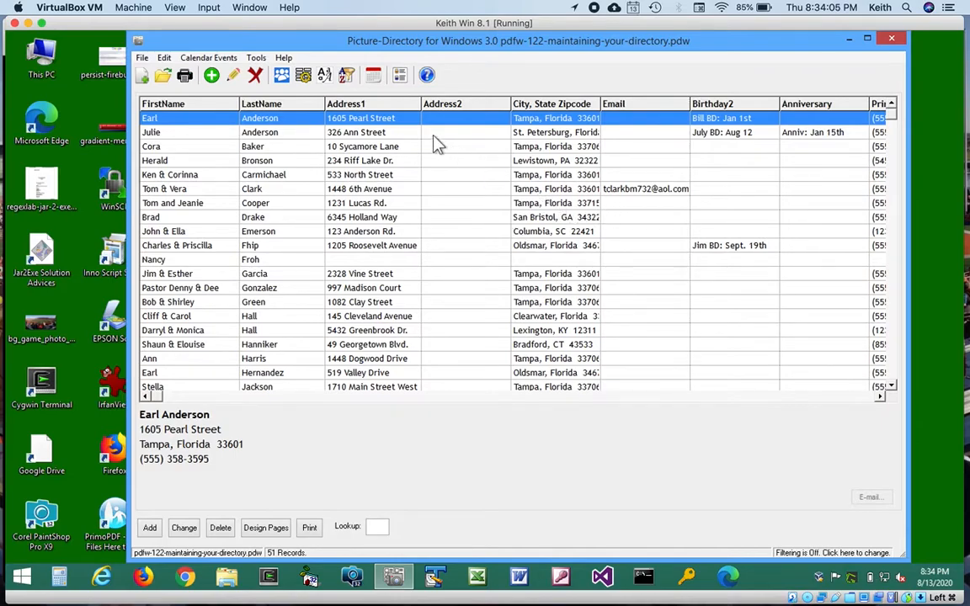
Step: Set the directory grid's display font to Viner Hand ITC, Regular, size 10
left_click(330, 73)
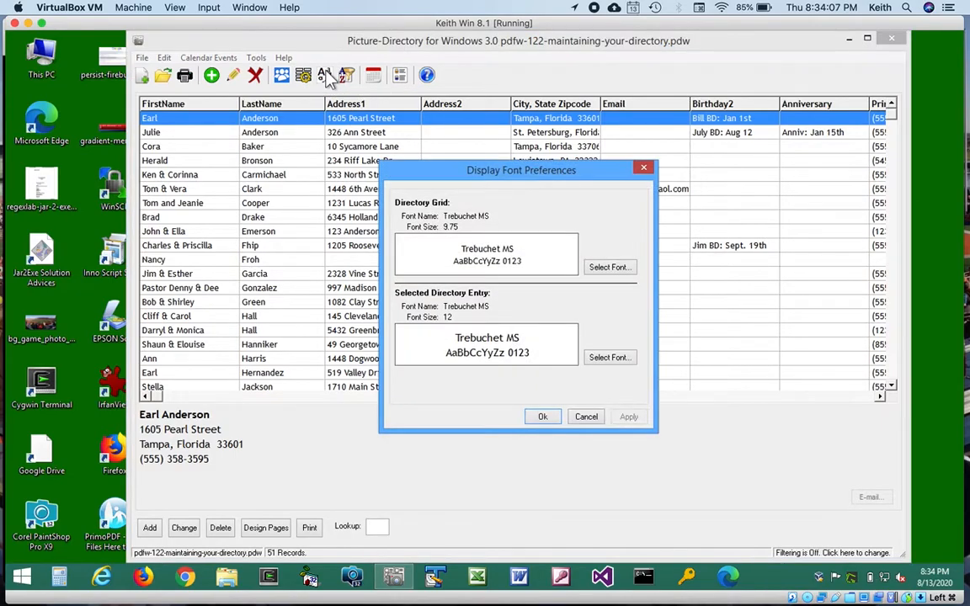
left_click(601, 267)
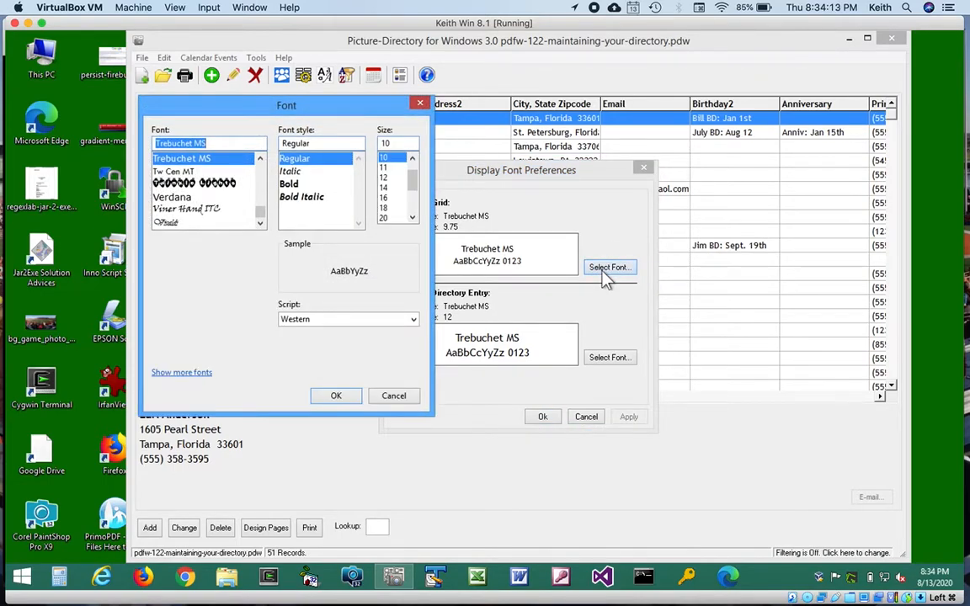
left_click(213, 210)
left_click(340, 403)
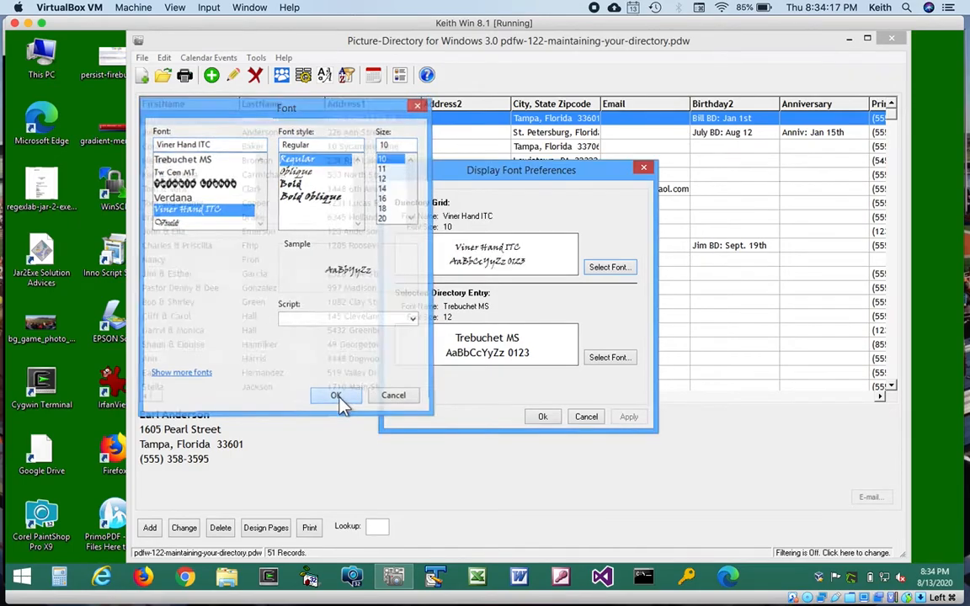
left_click(545, 417)
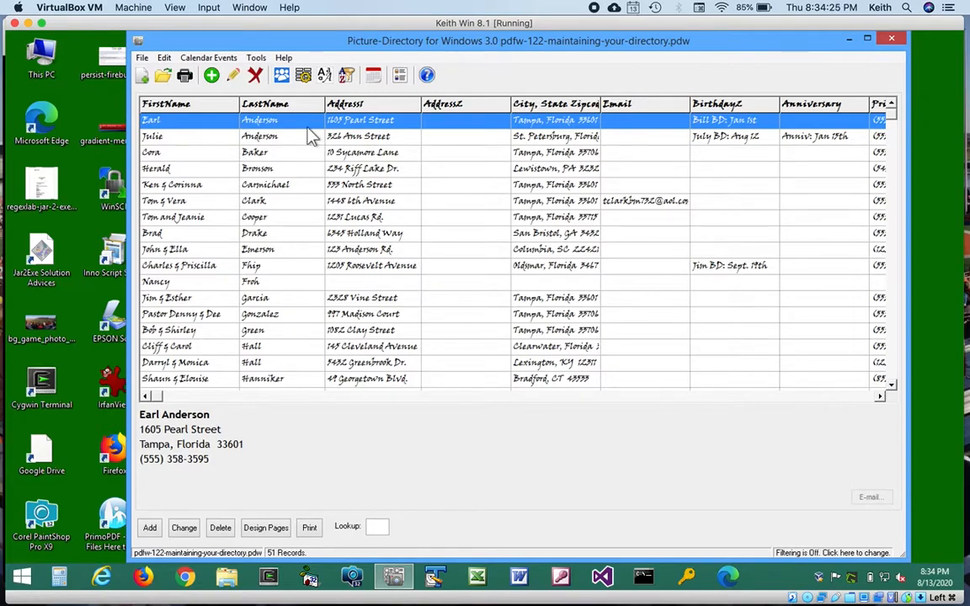
Step: Set the directory grid's display font to Trebuchet MS, Regular, size 10
left_click(325, 75)
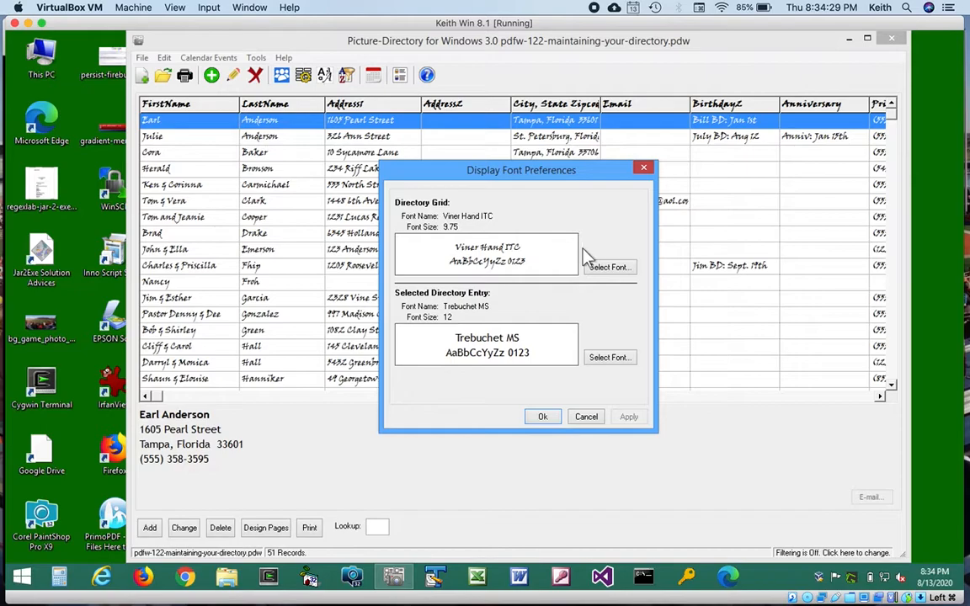
left_click(616, 269)
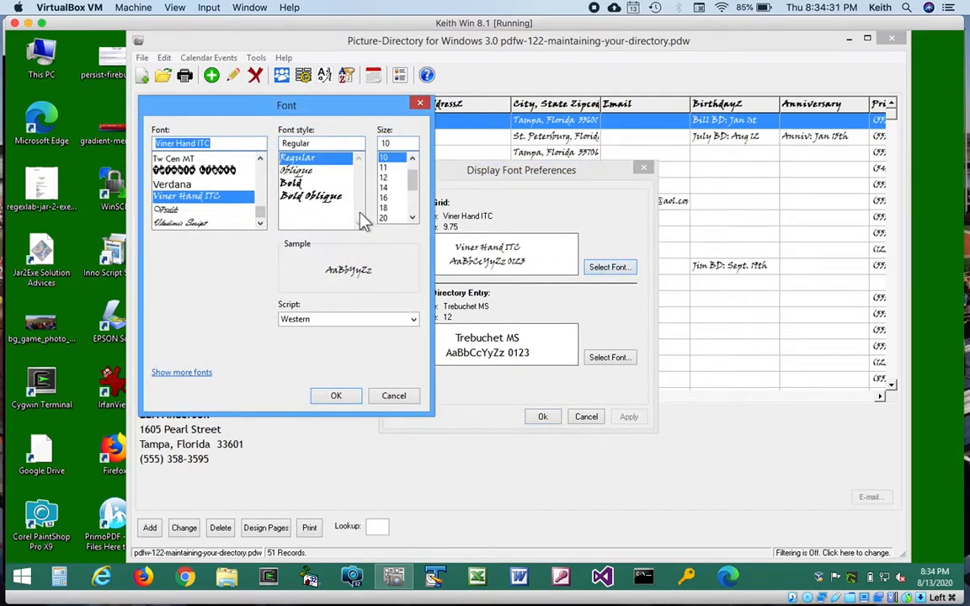
left_click(261, 161)
left_click(261, 160)
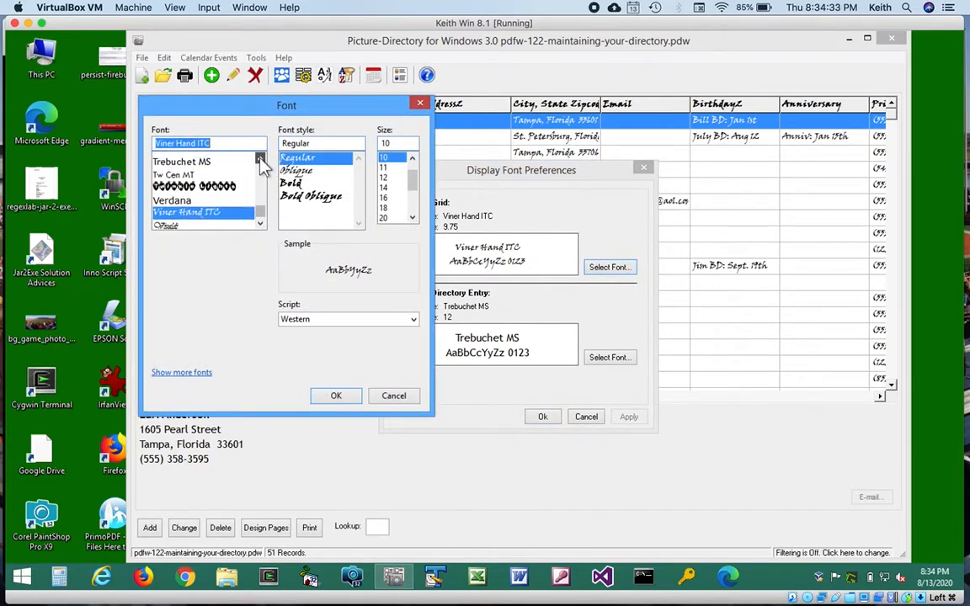
left_click(261, 160)
left_click(204, 172)
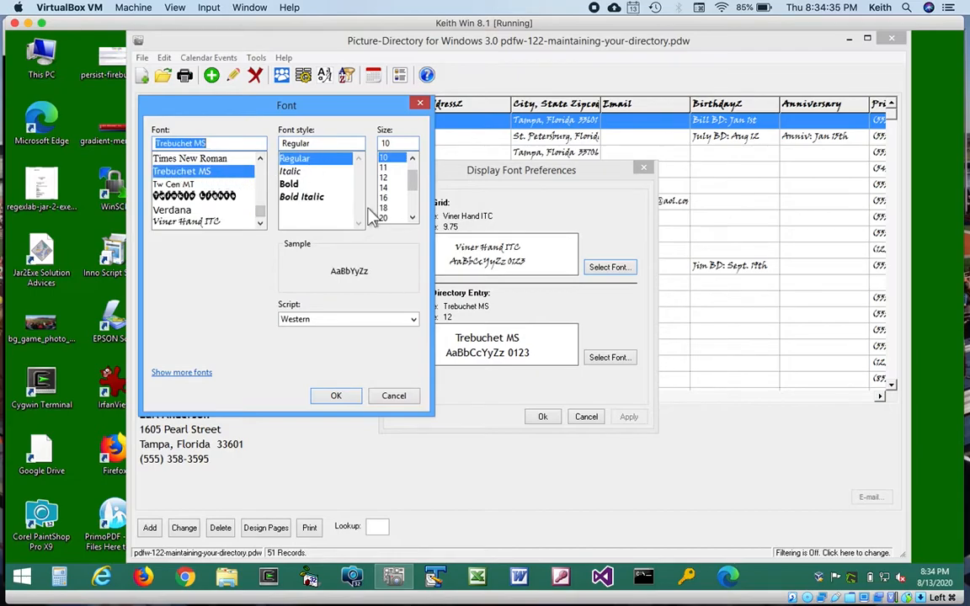
left_click(353, 397)
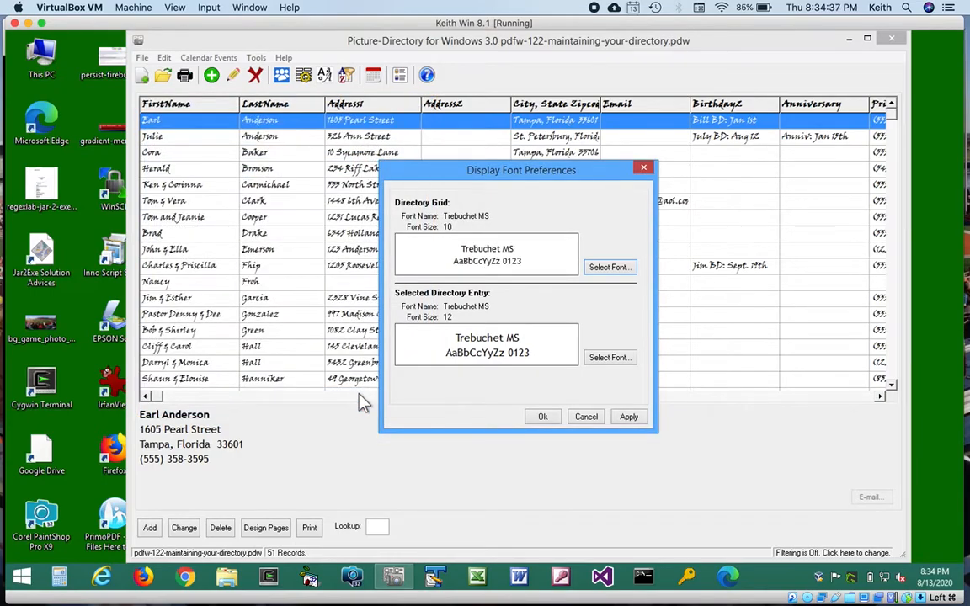
left_click(542, 418)
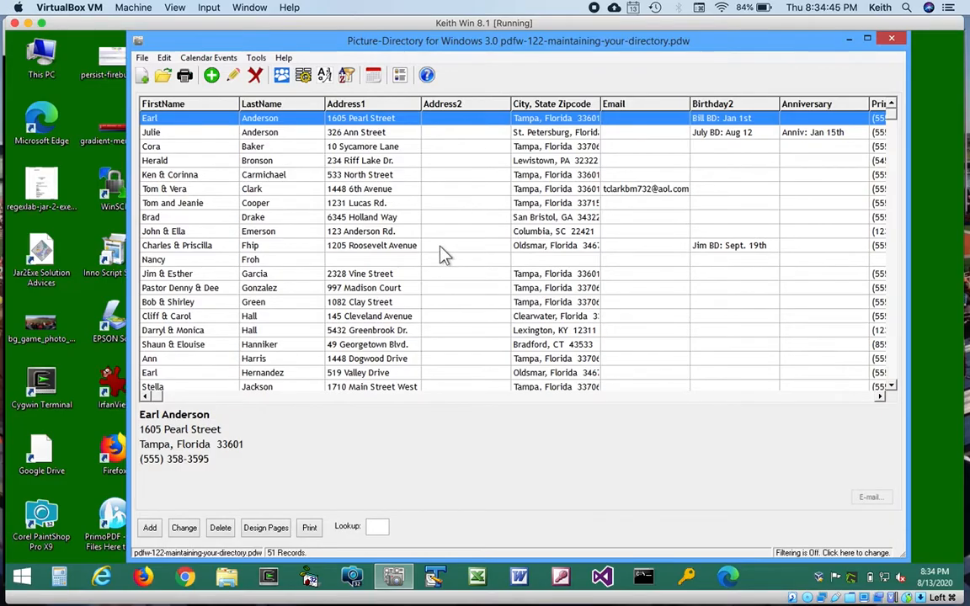
Step: Review the filter options item on the Preview agenda slide and switch back to the Picture-Directory virtual machine
key("ctrl+Up")
left_click(502, 349)
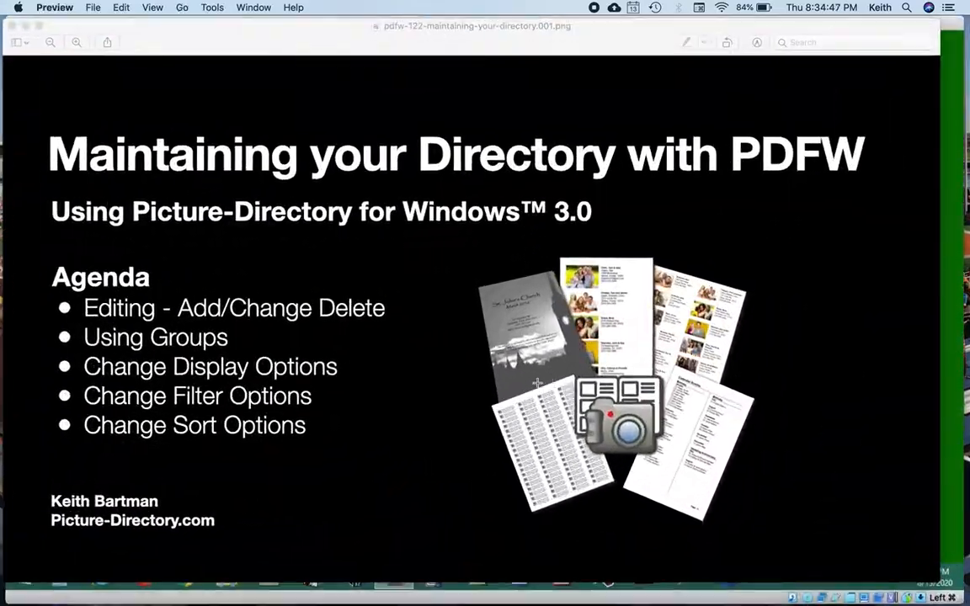
key("ctrl+Up")
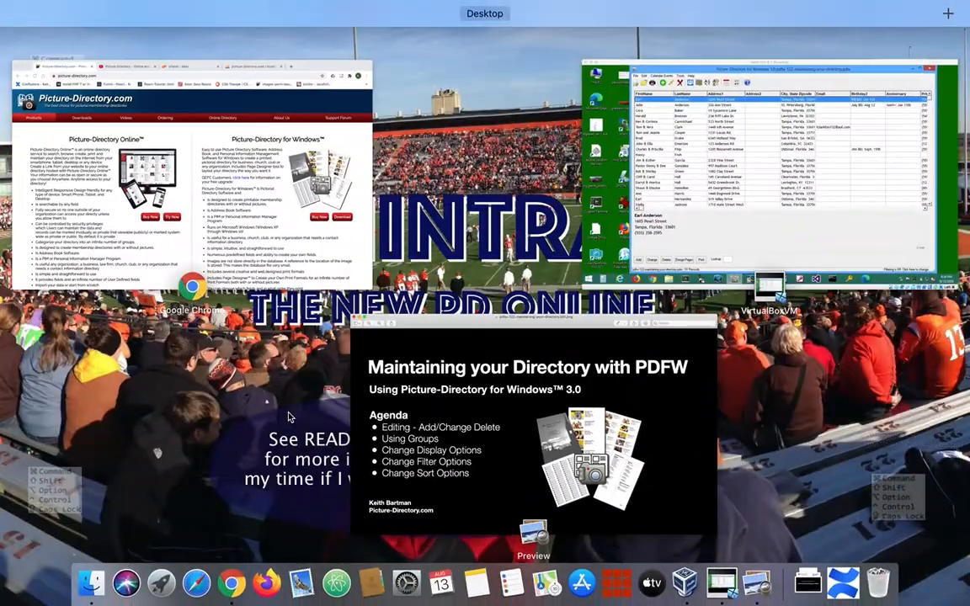
left_click(642, 176)
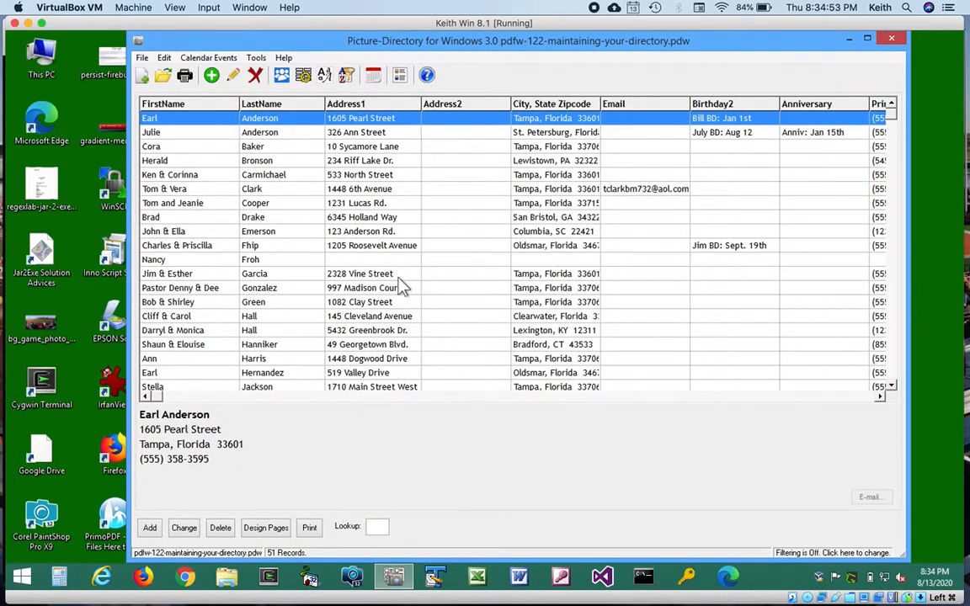
Step: Turn on filtering for the Friends group and apply it to the directory grid
left_click(346, 77)
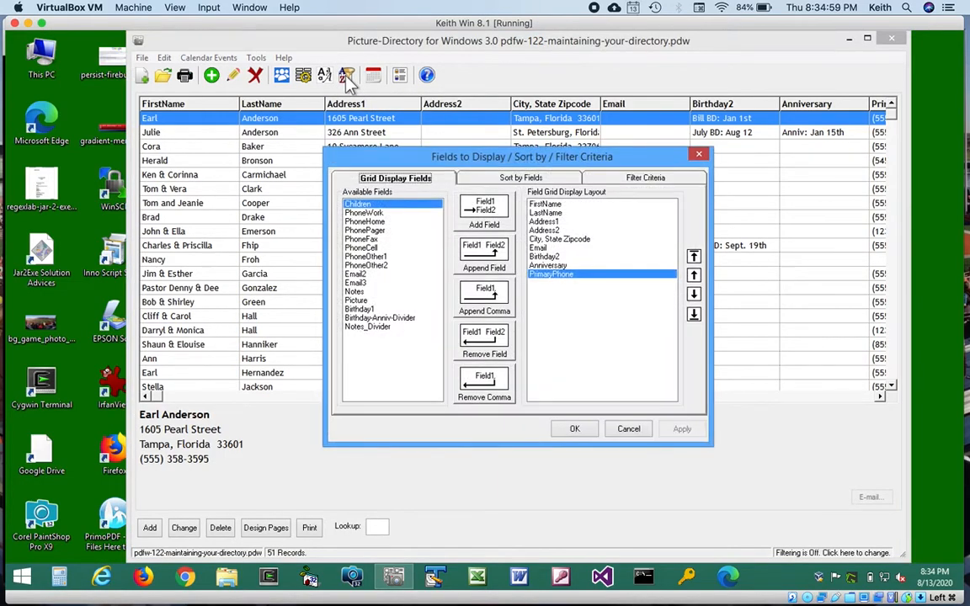
left_click(643, 179)
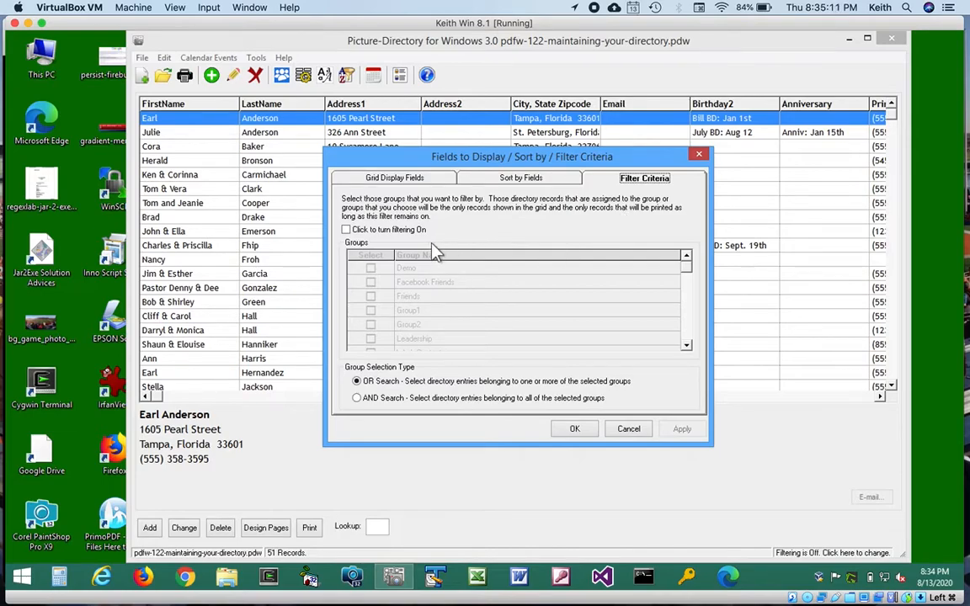
left_click(346, 231)
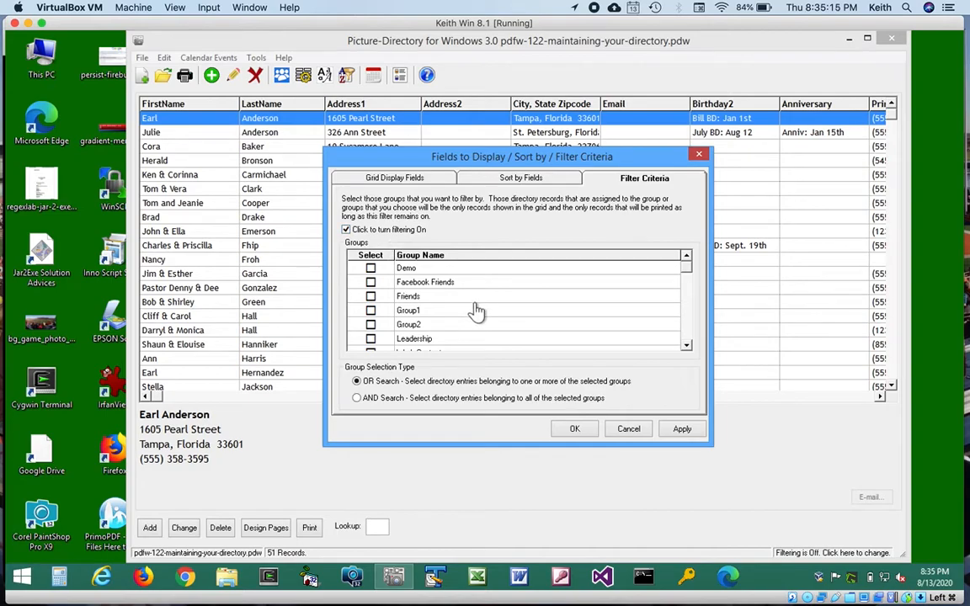
left_click(372, 298)
left_click(576, 430)
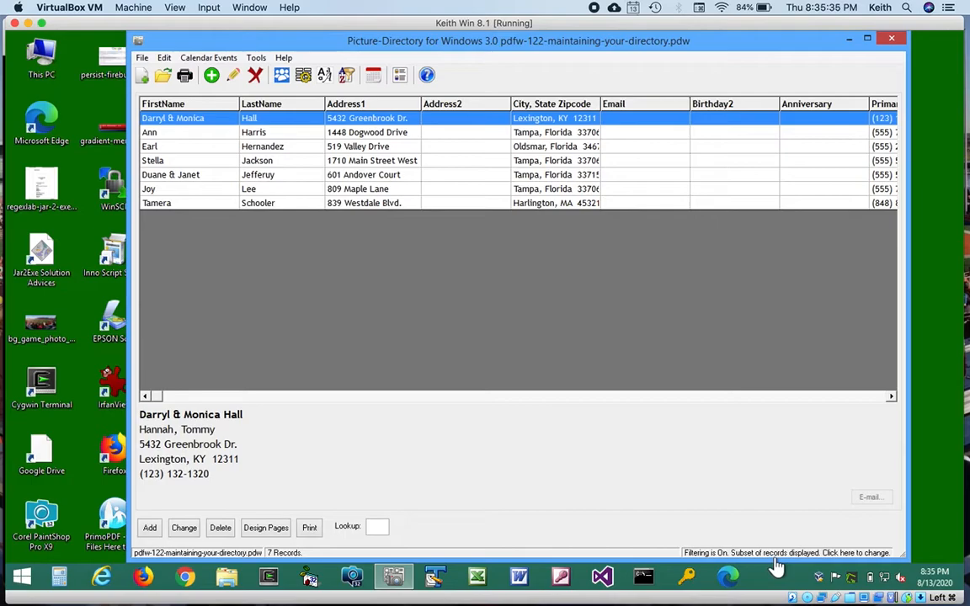
Step: Turn directory filtering off so that all entries are listed
left_click(840, 554)
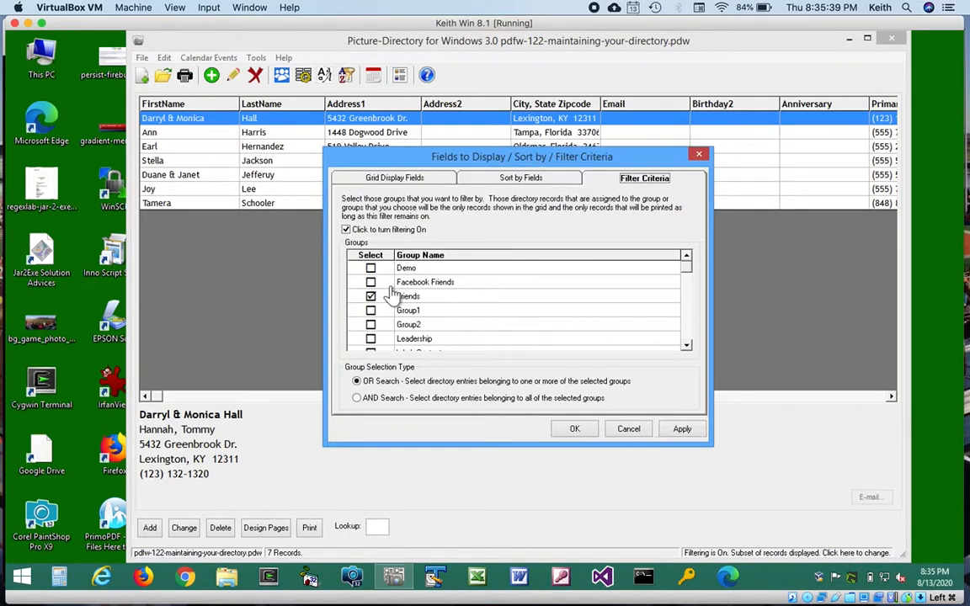
left_click(345, 229)
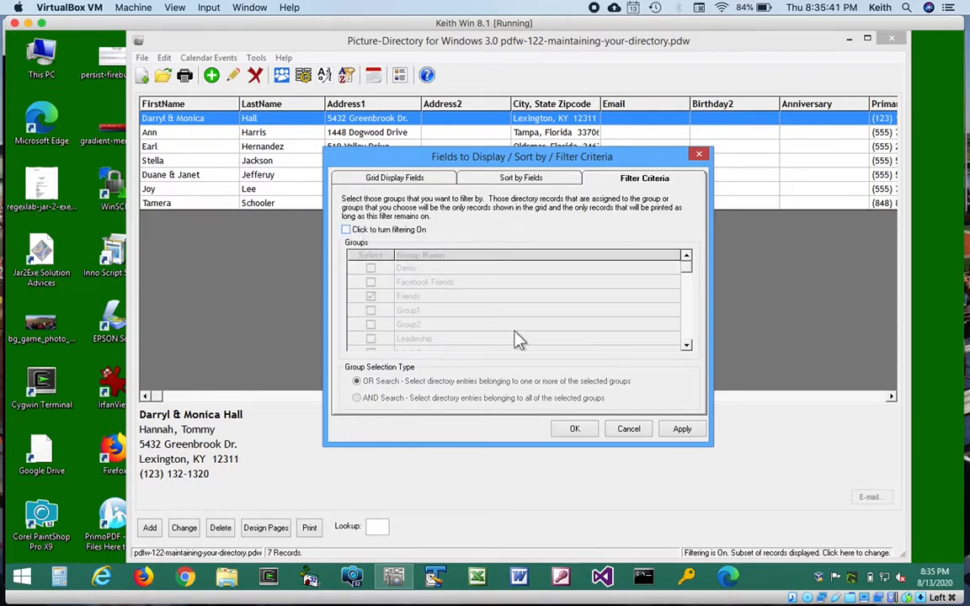
left_click(588, 435)
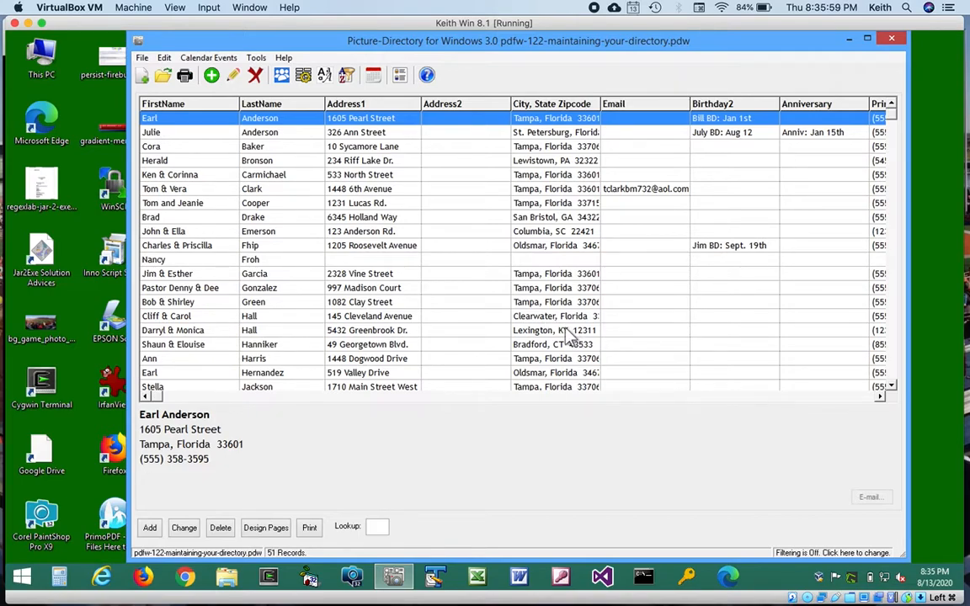
Step: Turn filtering on for the Friends, Leadership and Demo groups with an OR search, and apply it
left_click(346, 75)
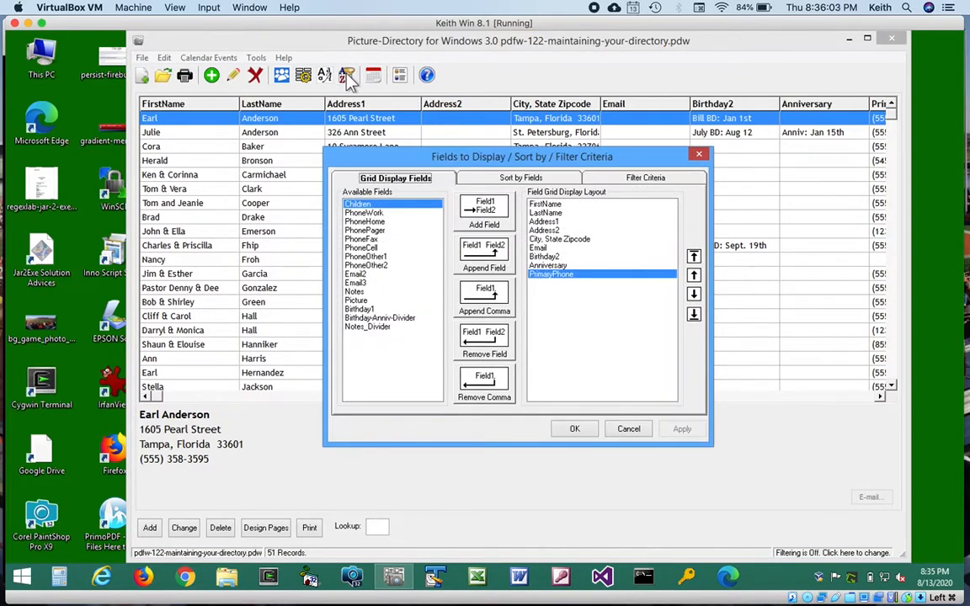
left_click(647, 178)
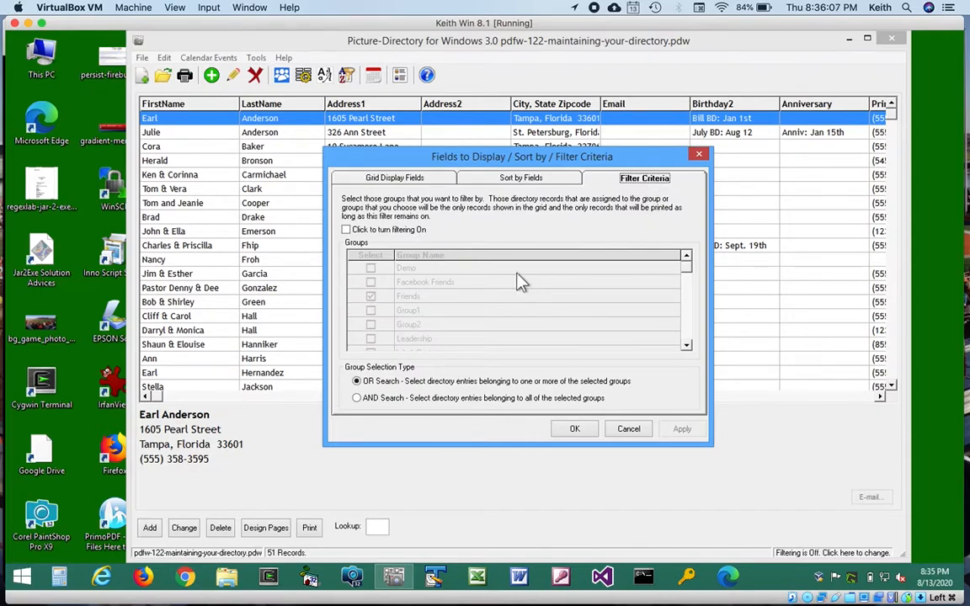
left_click(346, 231)
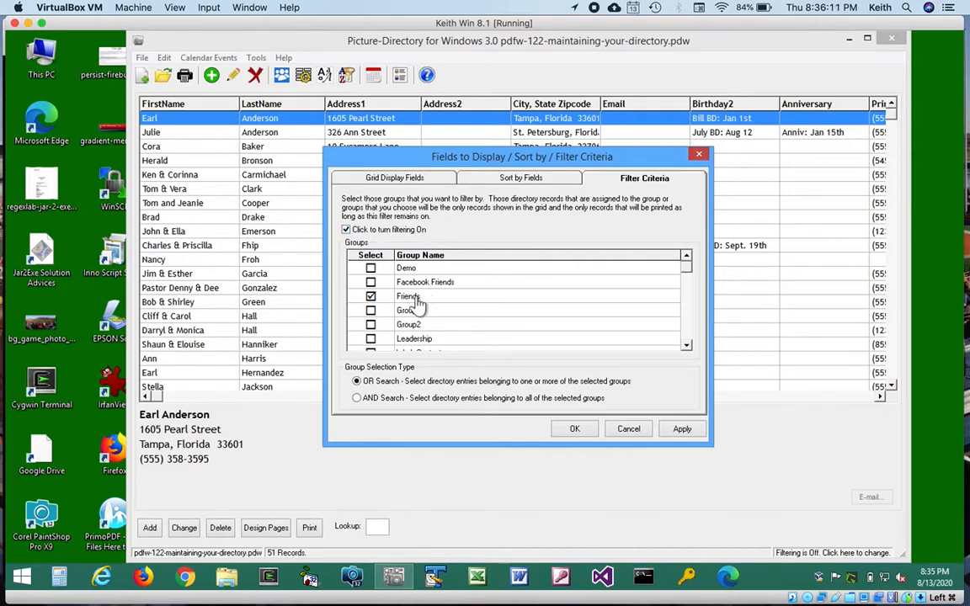
left_click(371, 297)
left_click(371, 298)
left_click(372, 339)
left_click(371, 269)
left_click(576, 429)
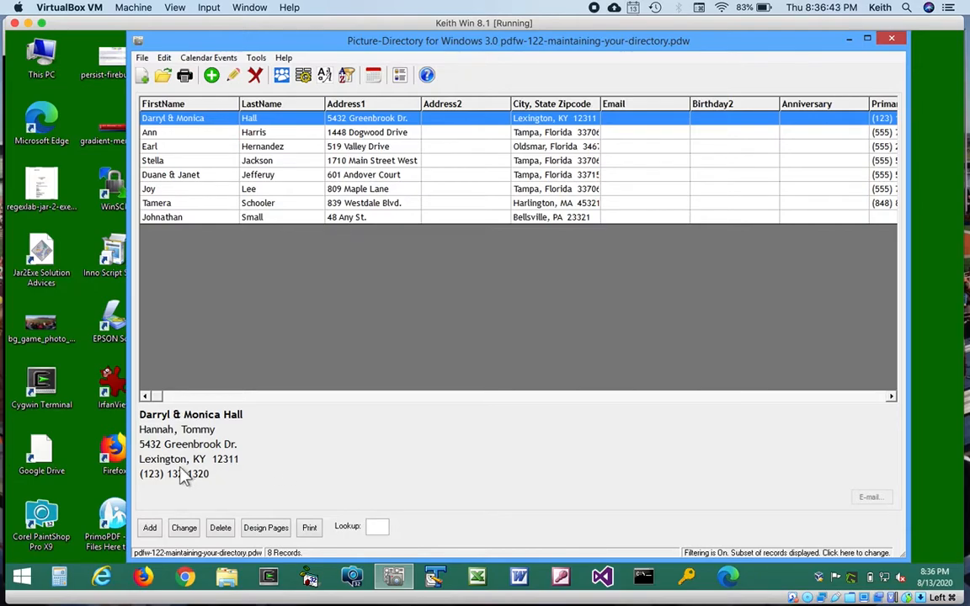
Step: Open the print preview of the filtered directory and go to page 3
left_click(309, 527)
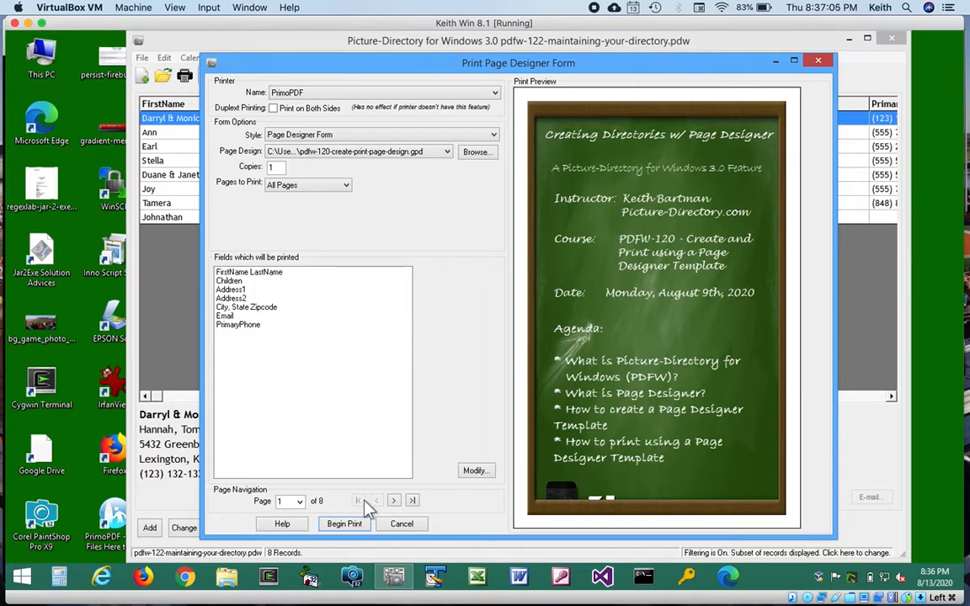
left_click(393, 502)
left_click(393, 502)
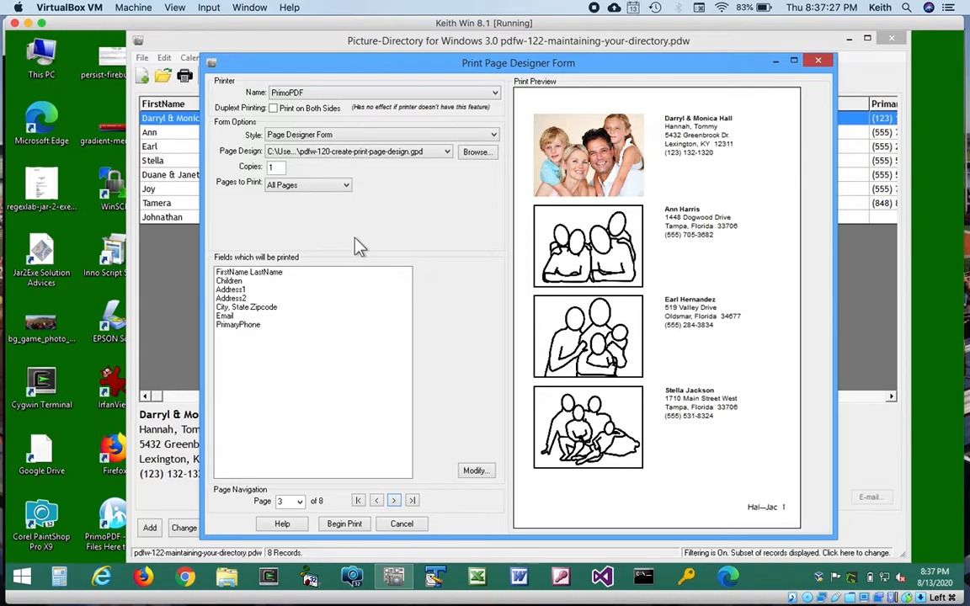
Step: Change the print style to Printing Labels and turn off the Return Address Label option
left_click(367, 136)
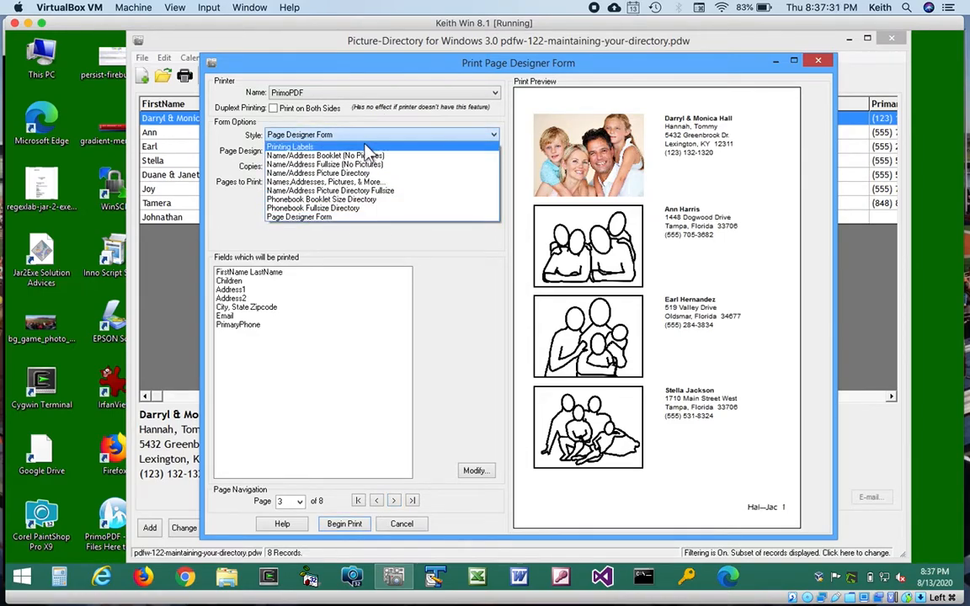
left_click(366, 146)
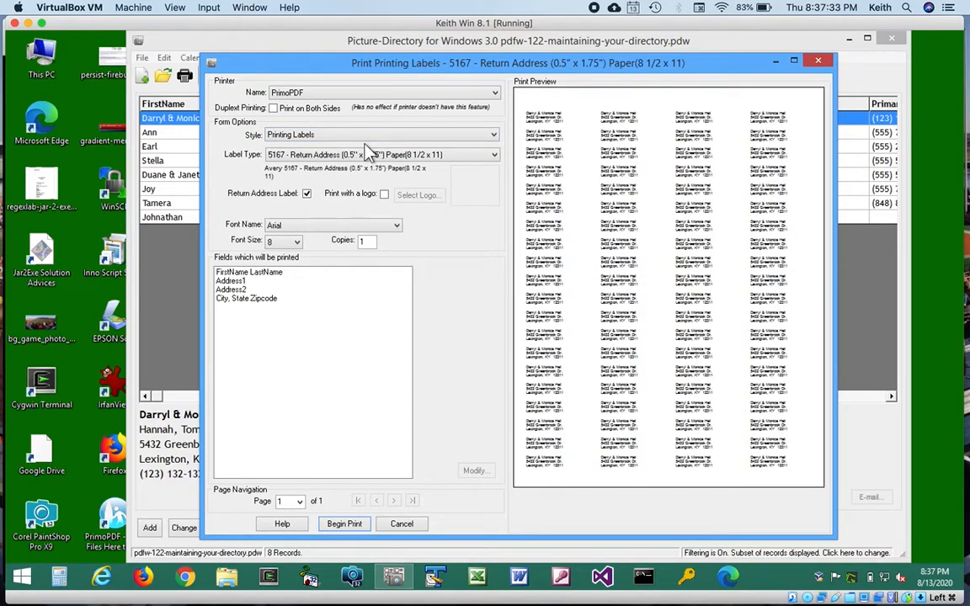
left_click(307, 193)
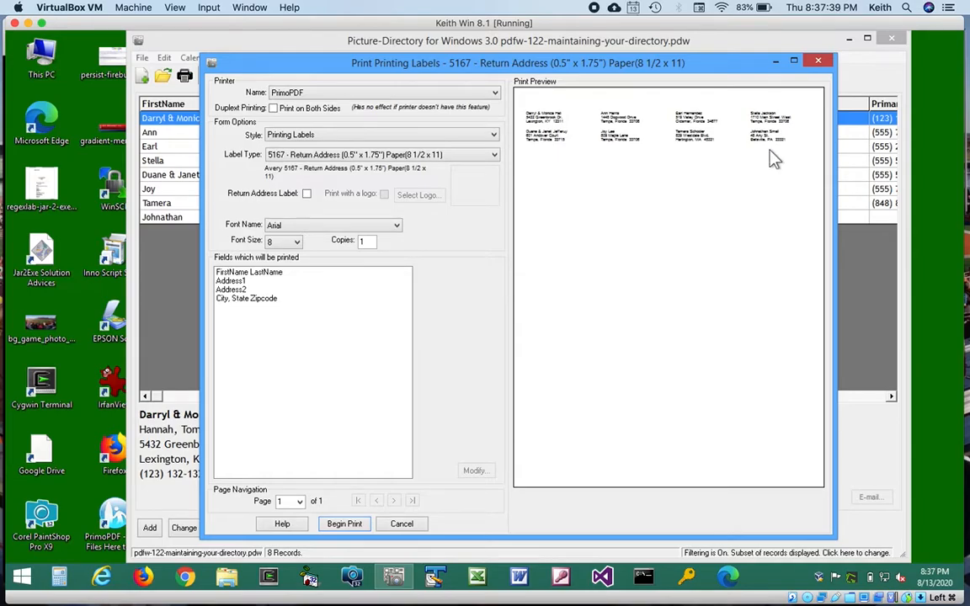
Step: Set the label type to 5662 - Address (1.33" x 4.25")
left_click(389, 155)
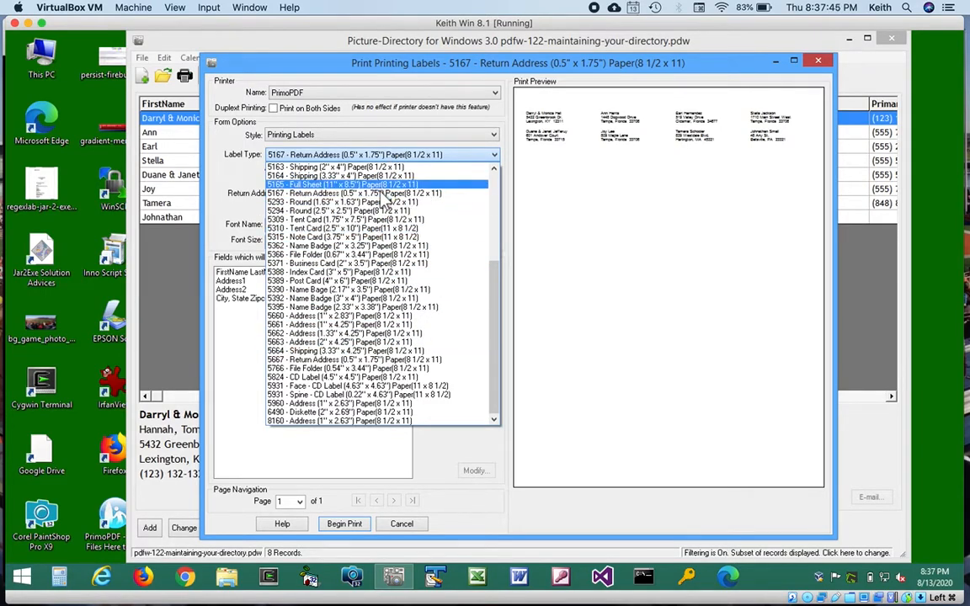
left_click(383, 335)
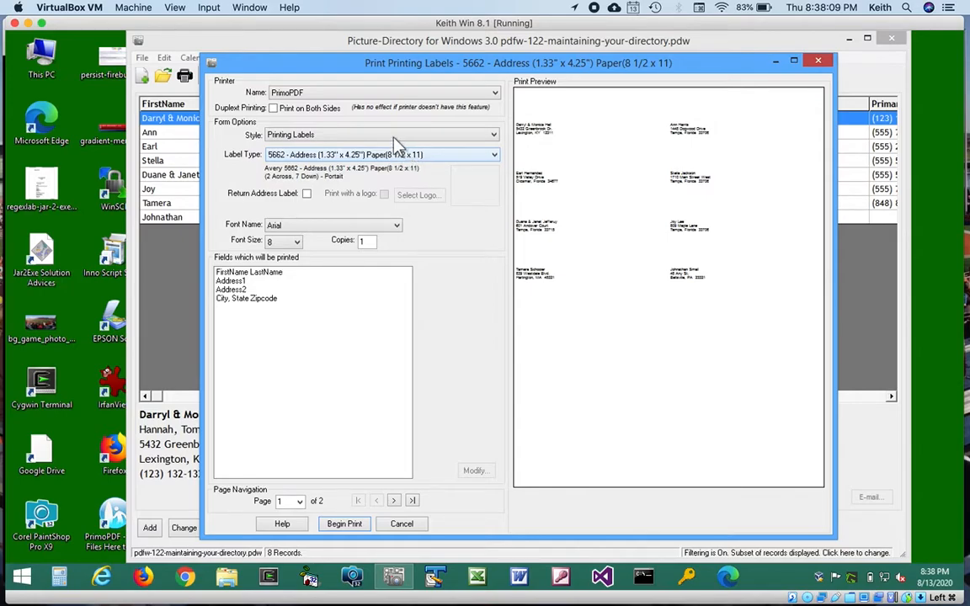
left_click(392, 139)
left_click(394, 140)
left_click(394, 142)
left_click(393, 140)
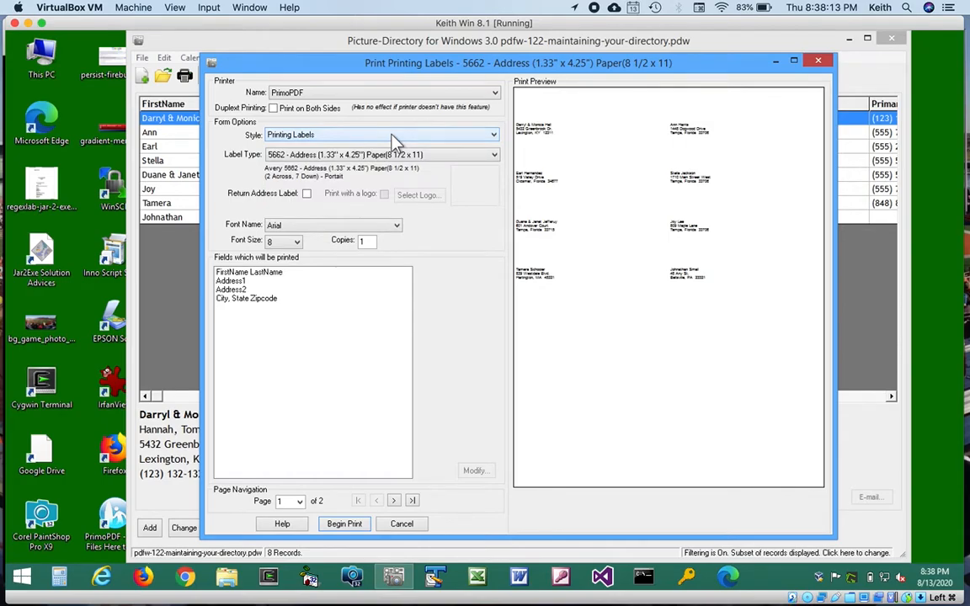
Step: Set the label type to 5160 - Address (1" x 2.63")
left_click(299, 154)
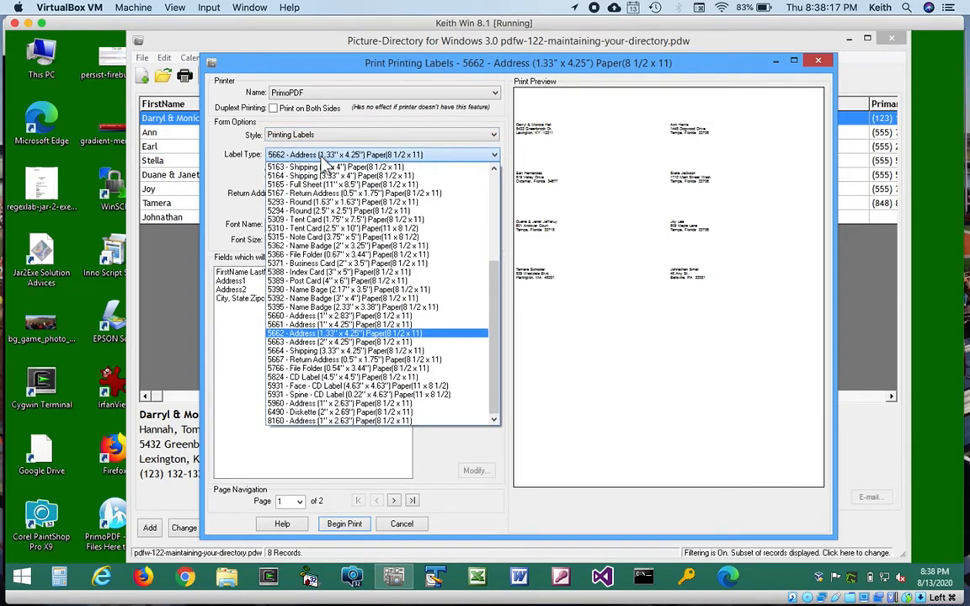
scroll(332, 175, "up", 6)
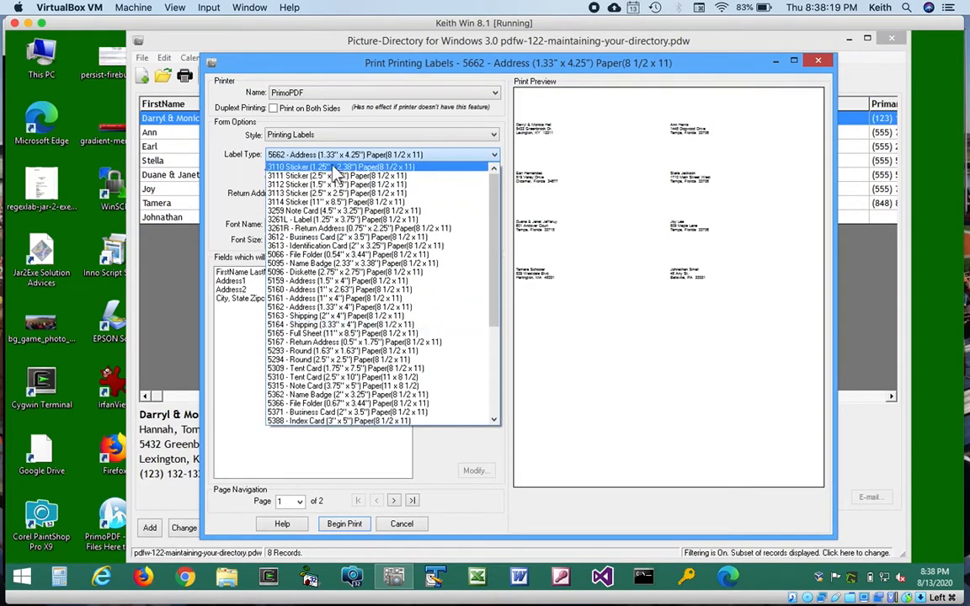
left_click(364, 291)
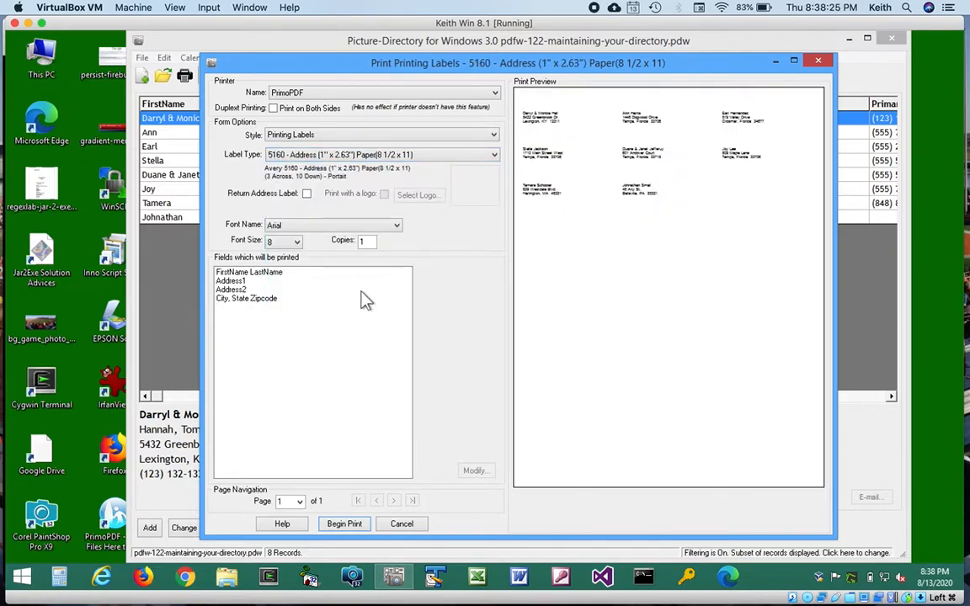
Step: Enable Return Address Label for the 5160 labels, and switch Print with a logo on and off again
left_click(307, 195)
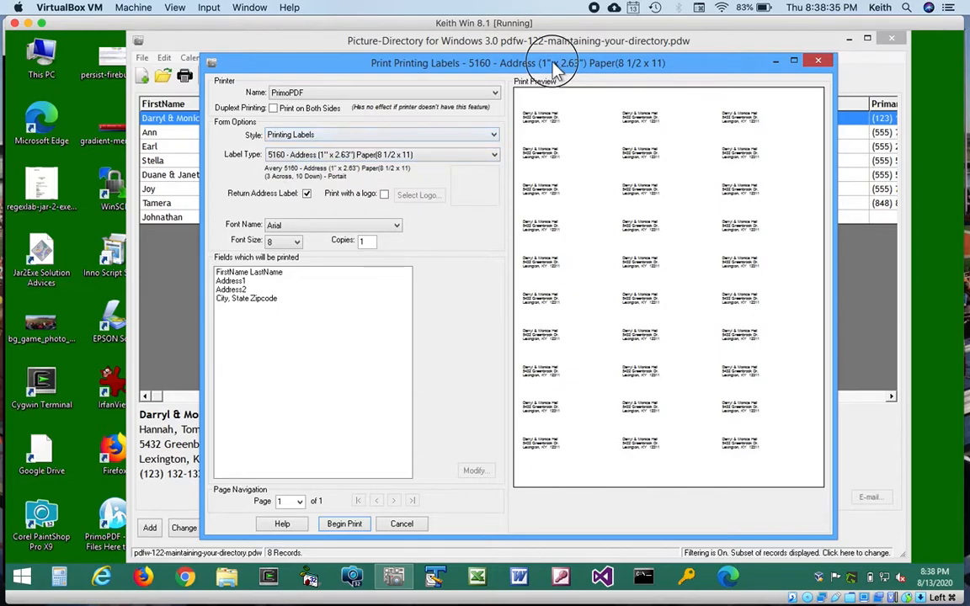
left_click_drag(551, 72, 600, 85)
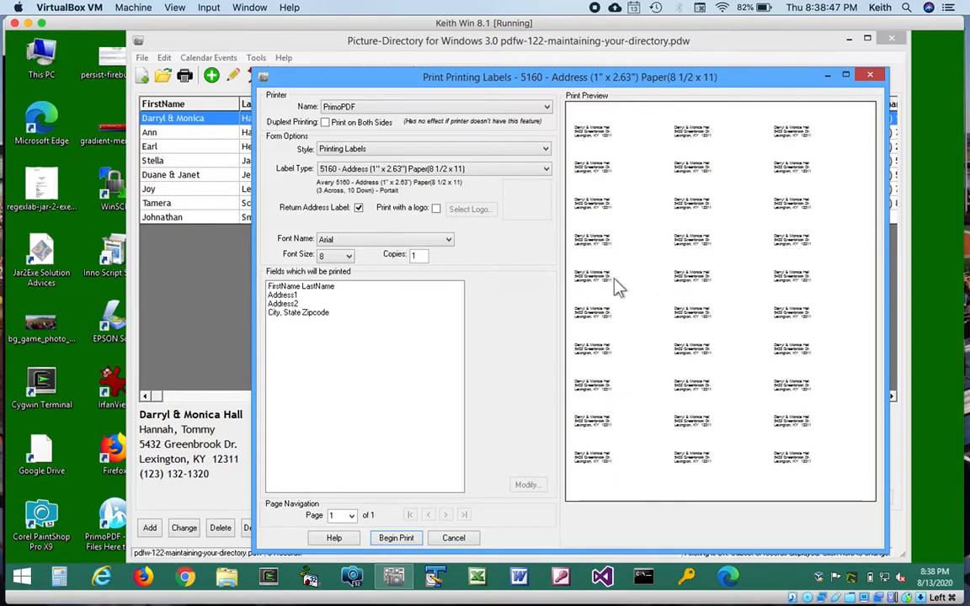
left_click(436, 208)
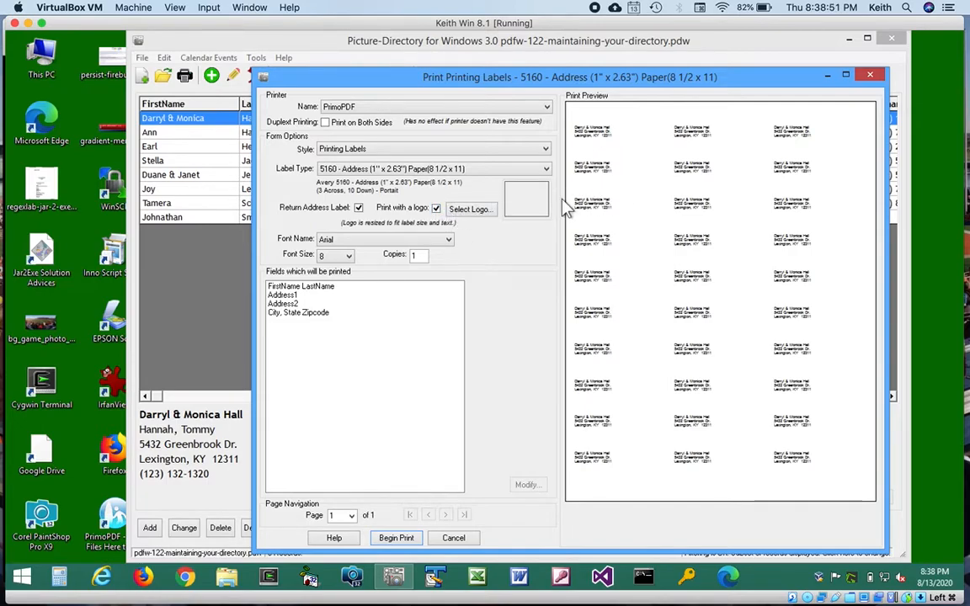
left_click(436, 208)
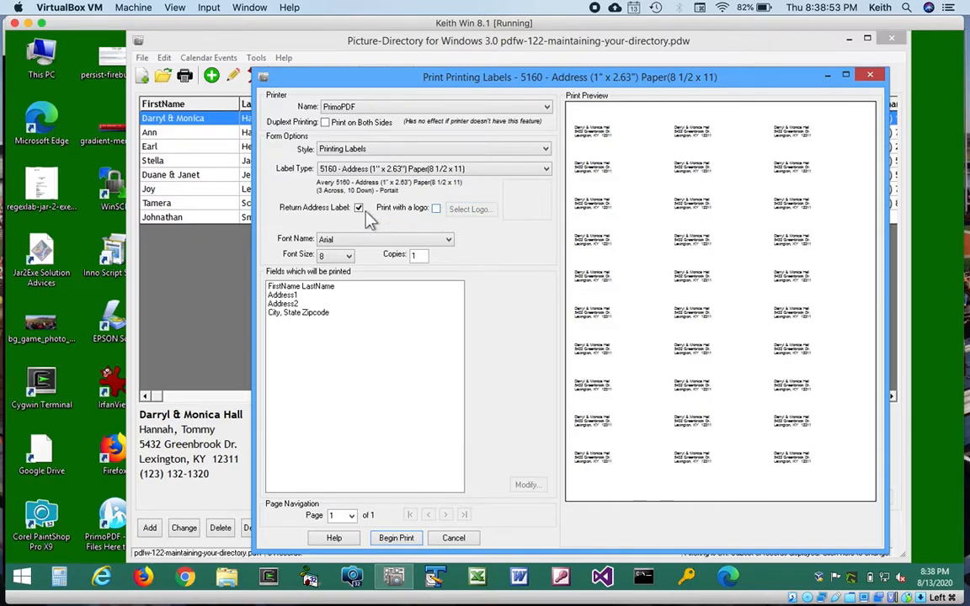
Step: Turn off Return Address Label for the 5160 labels and close the print setup without printing
left_click(359, 209)
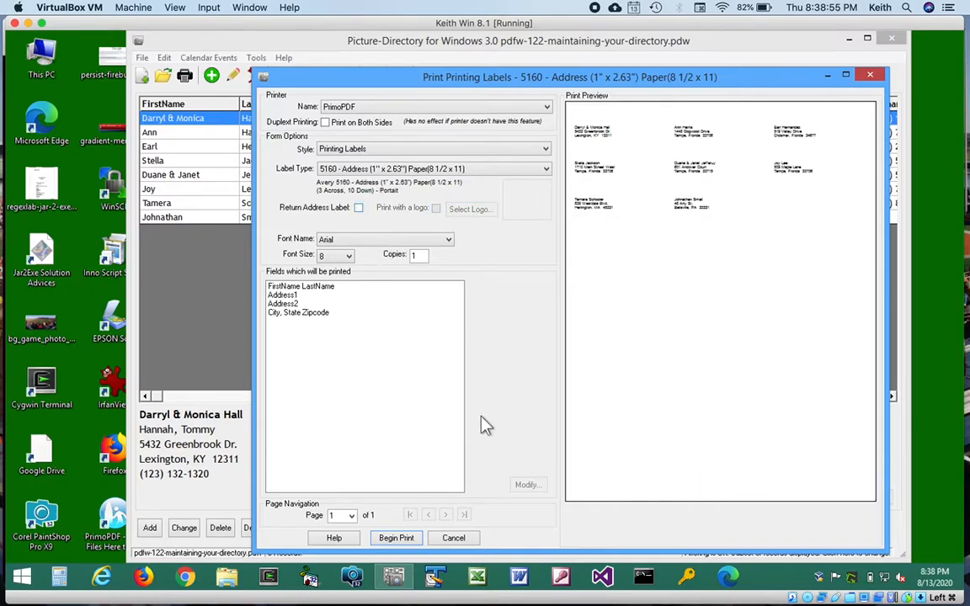
left_click(454, 542)
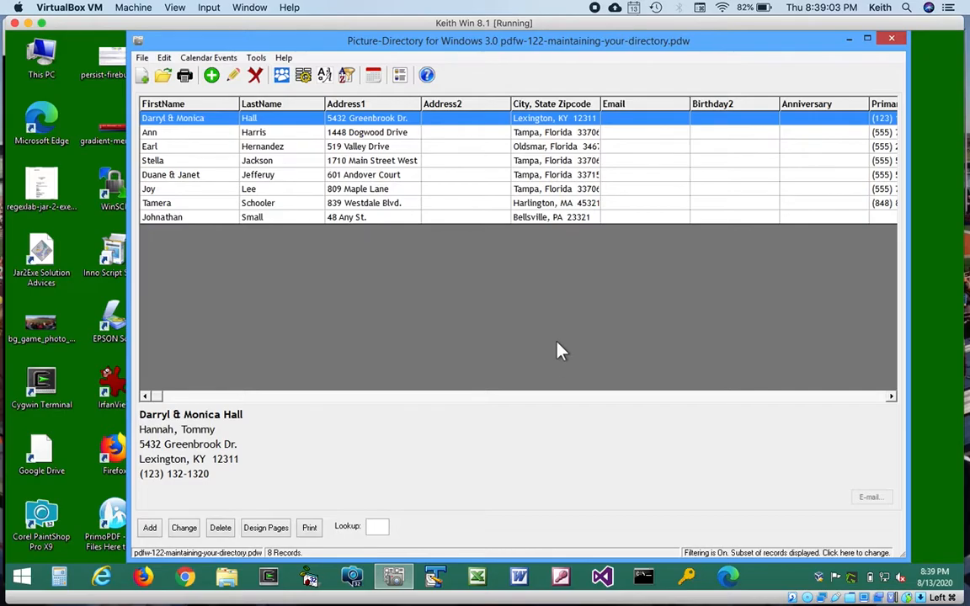
key("ctrl+Up")
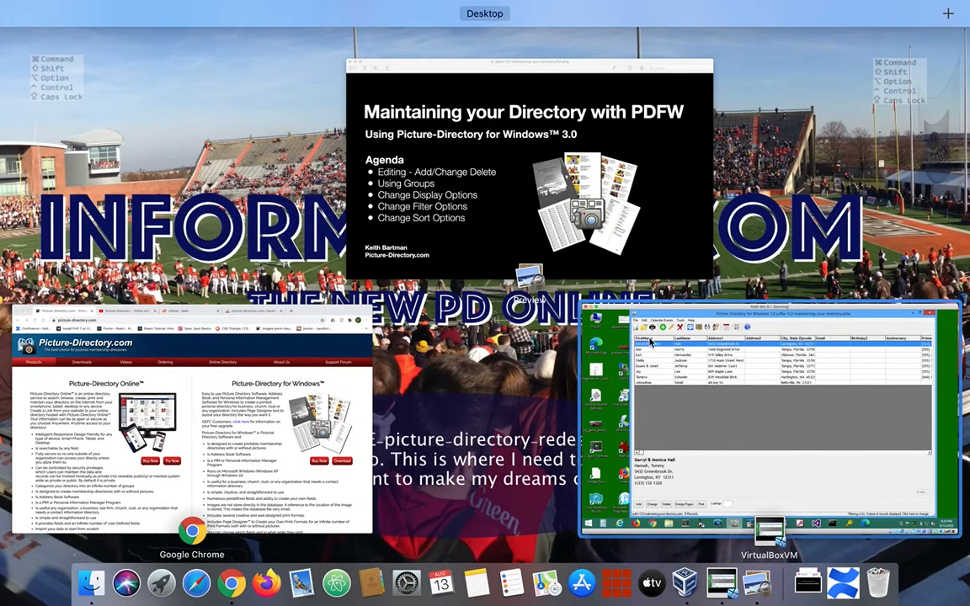
left_click(687, 367)
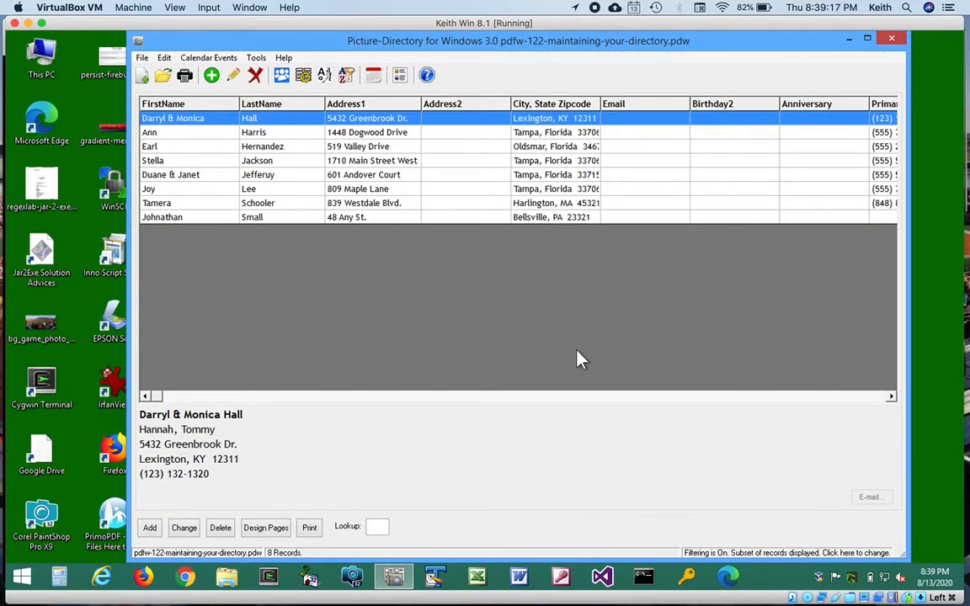
Step: Turn off group filtering in the directory's filter criteria
left_click(784, 551)
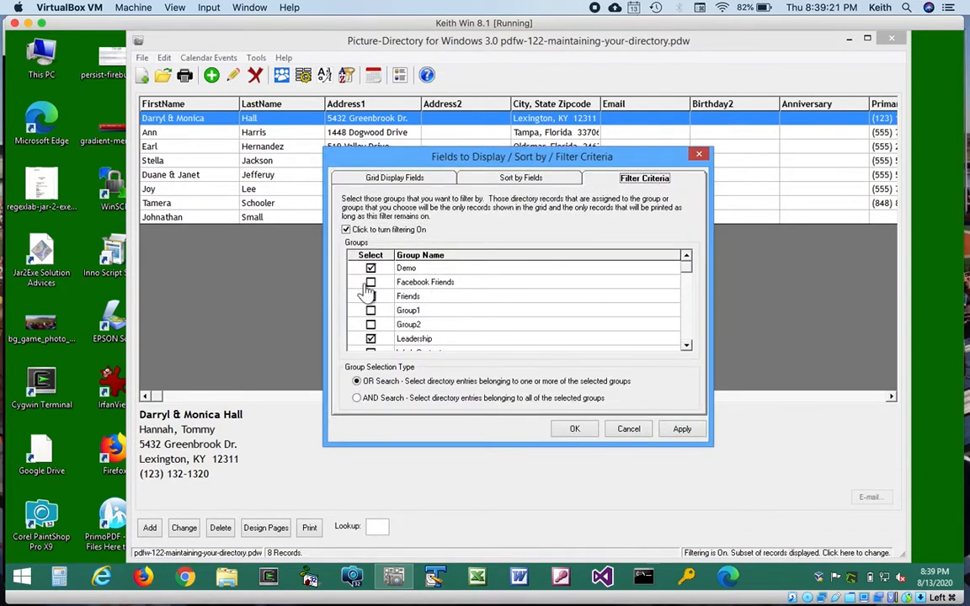
left_click(346, 229)
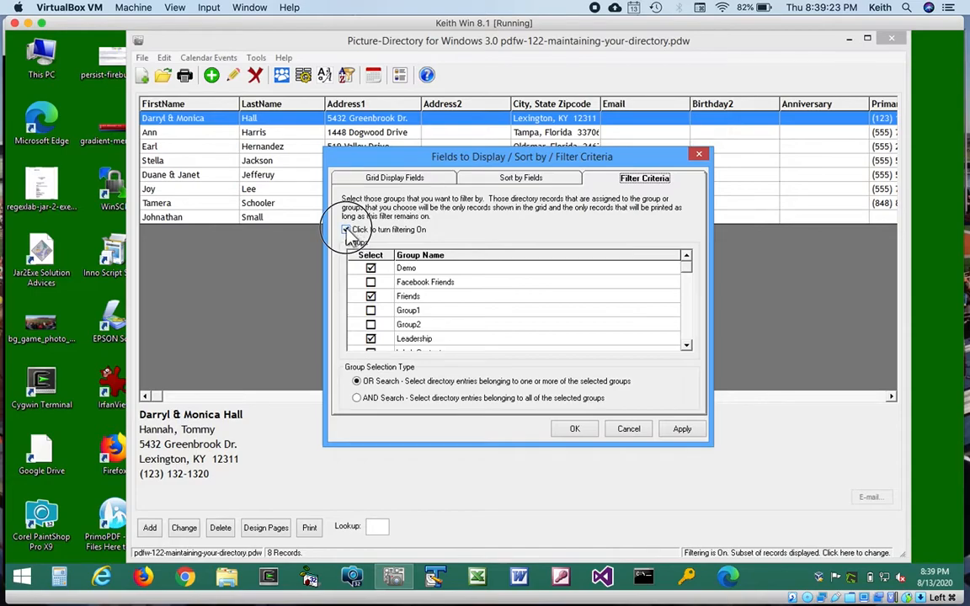
Step: Add City to the sort fields, remove LastName and FirstName from them, and confirm the settings
left_click(511, 180)
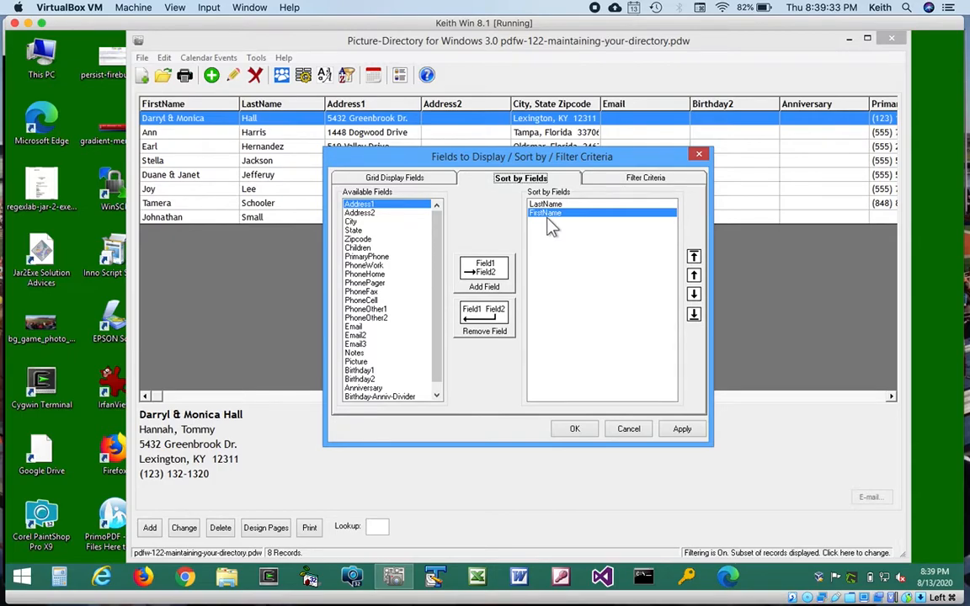
left_click(353, 222)
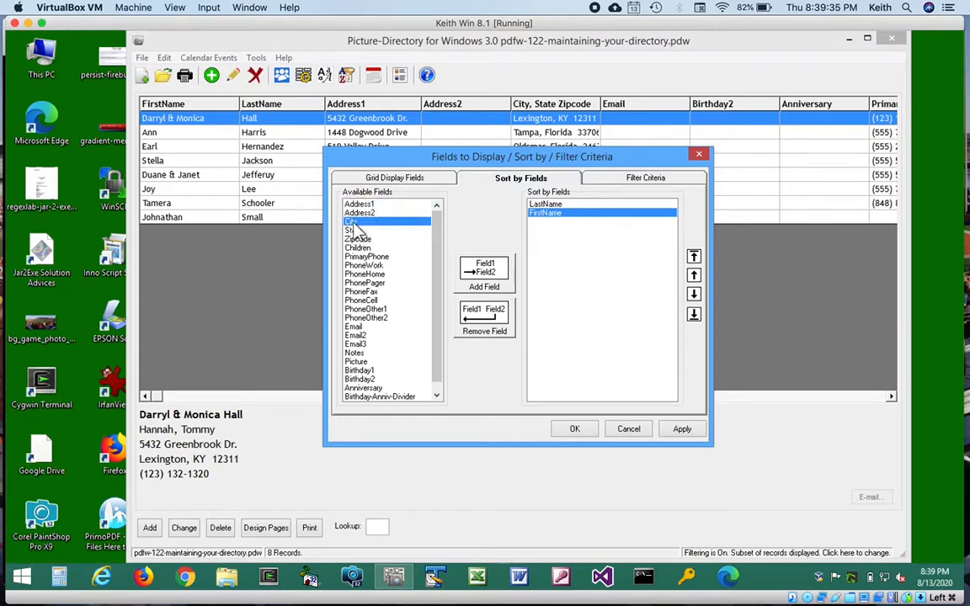
left_click(470, 268)
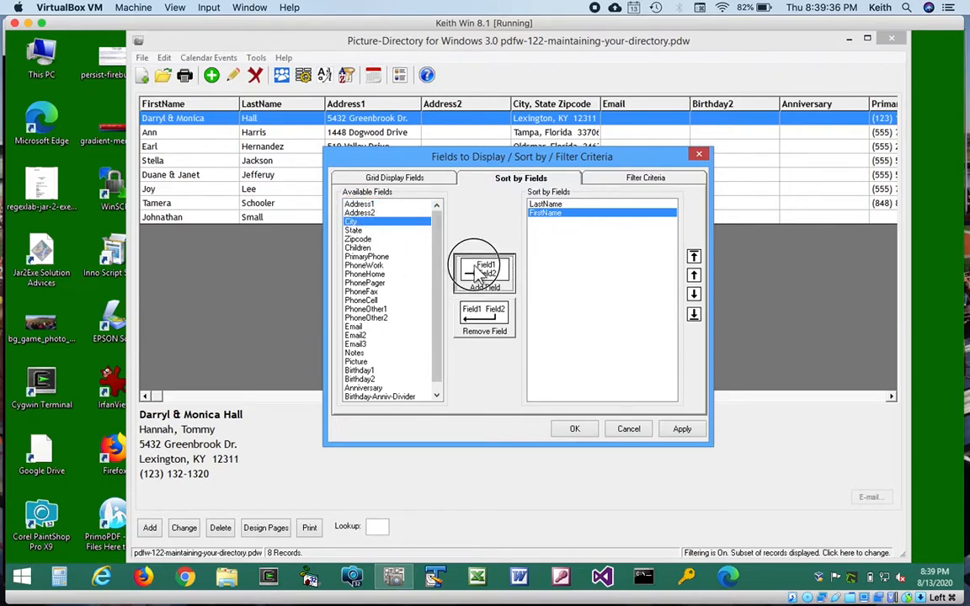
left_click(544, 203)
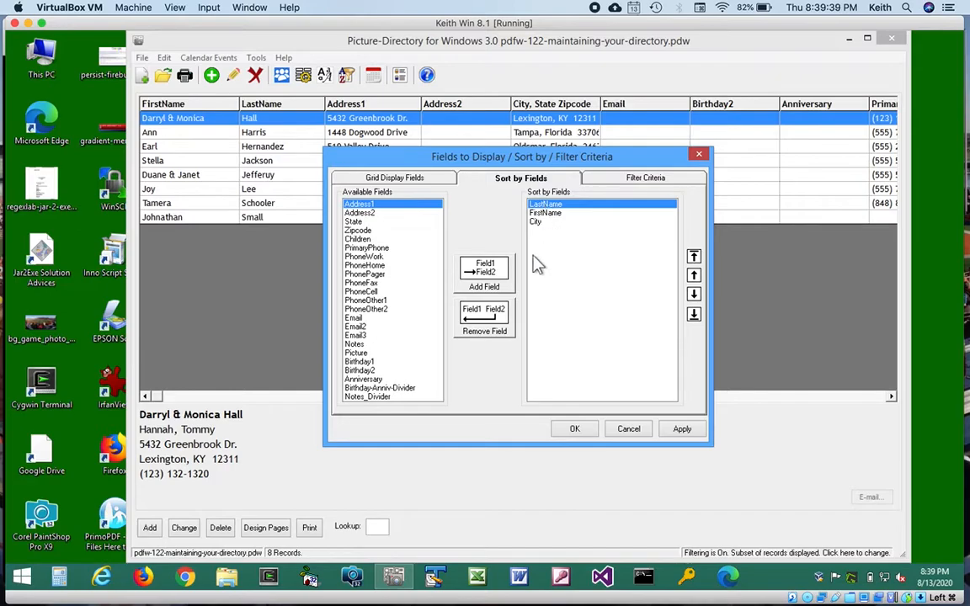
left_click(484, 318)
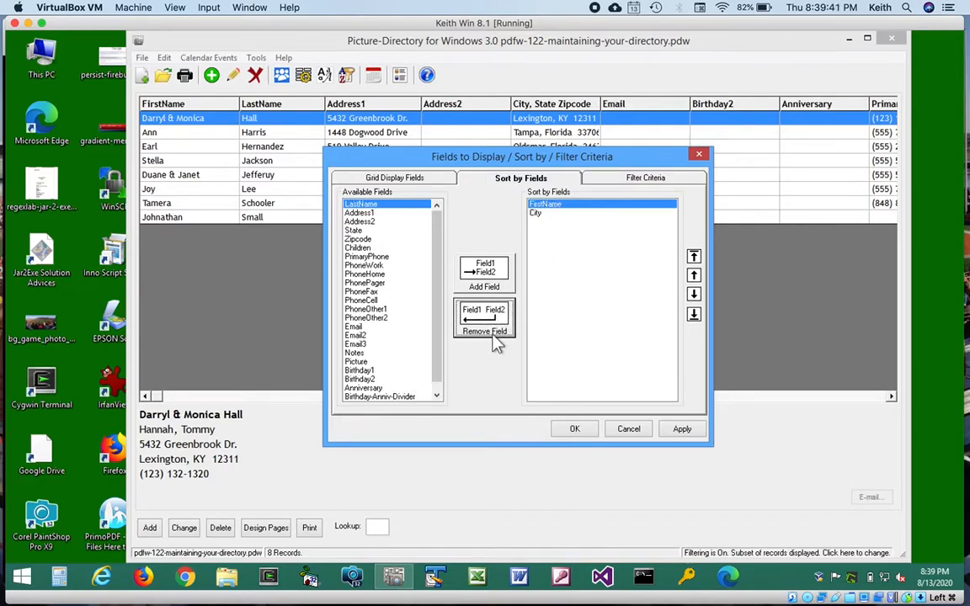
left_click(496, 325)
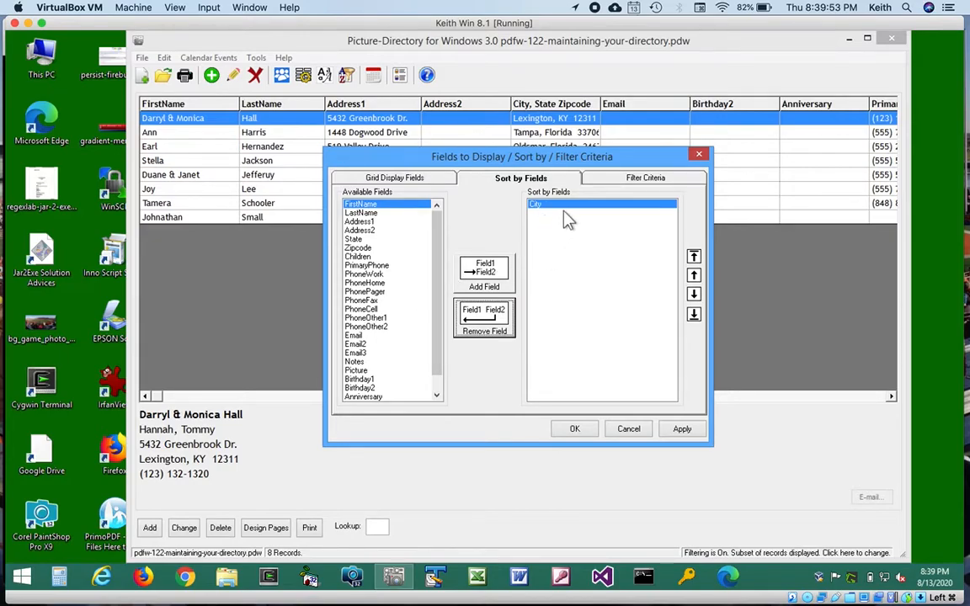
left_click(577, 430)
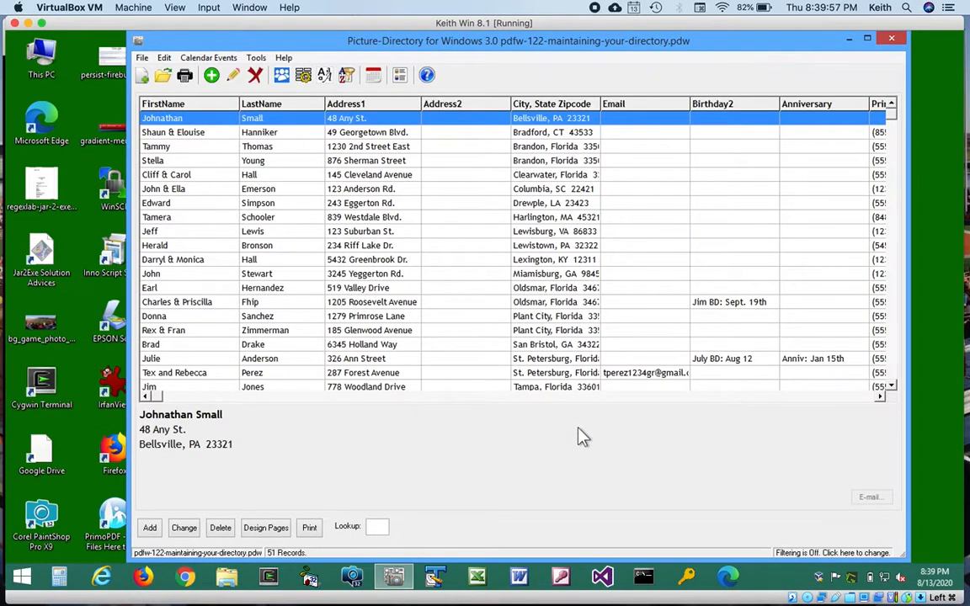